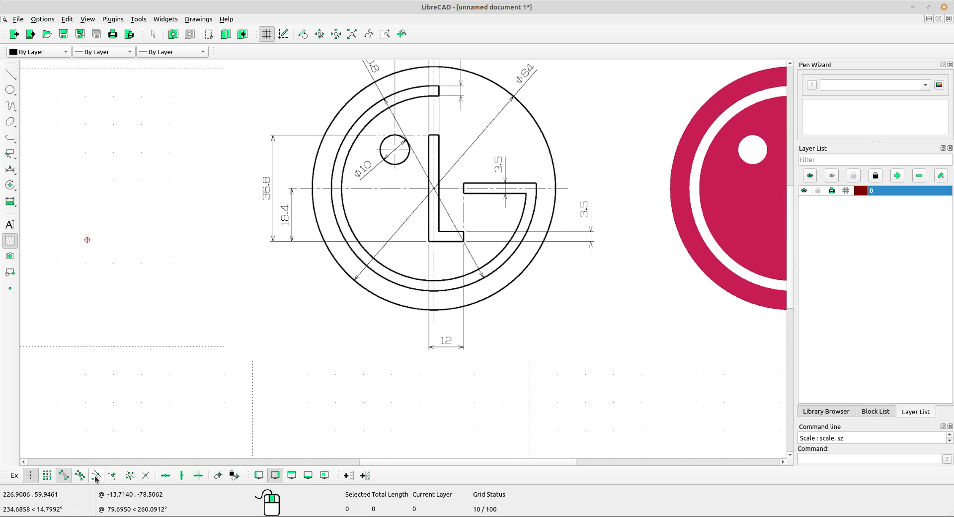
- Enable snapping to centers, middle points and intersections
left_click(112, 475)
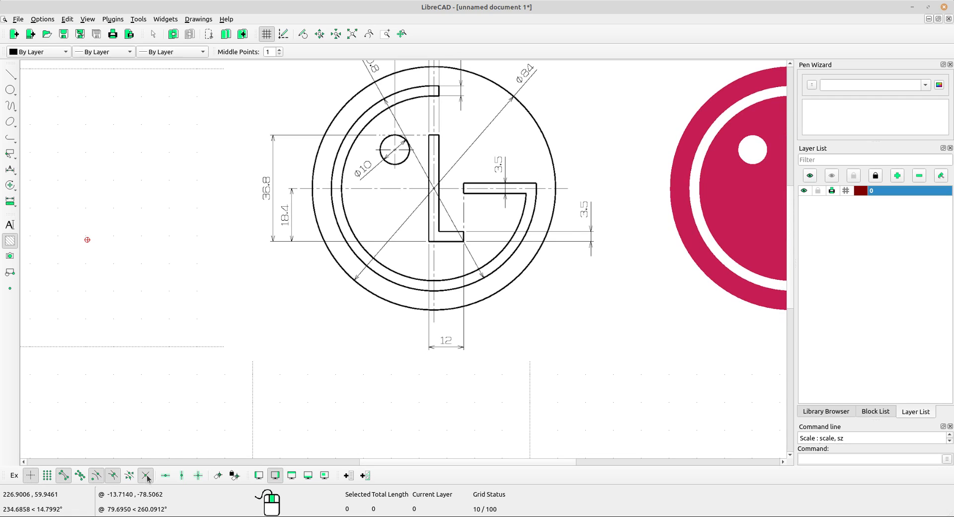
mouse_move(211, 245)
middle_mouse_down()
mouse_move(248, 390)
mouse_move(251, 358)
middle_mouse_up()
middle_click_drag(276, 294, 377, 270)
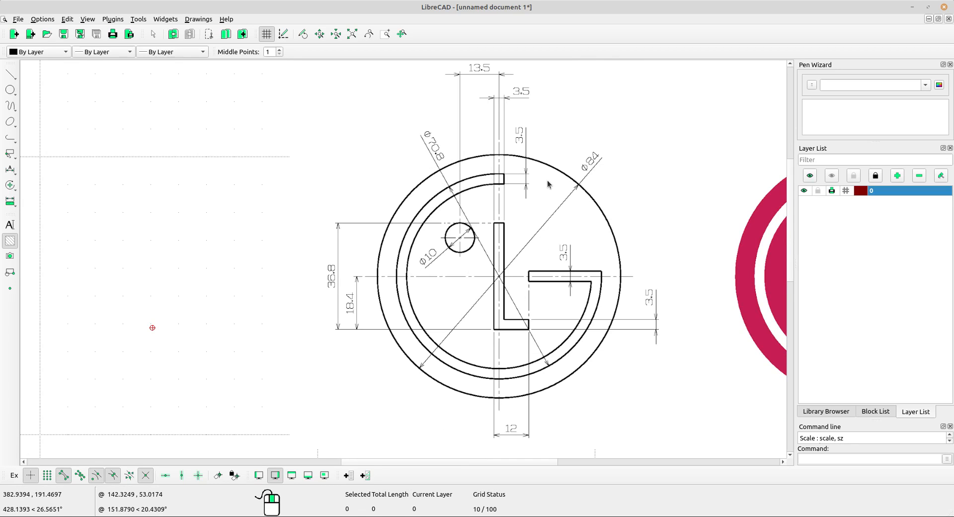
- Draw the outer circle with a radius of 42 in the empty area beside the dimensioned reference drawing
scroll(569, 183, "up", 1)
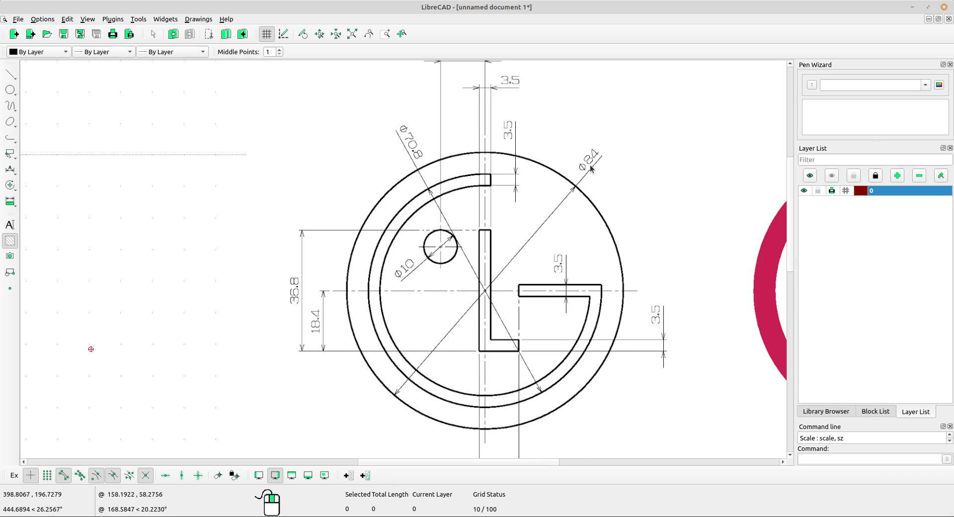
scroll(591, 169, "up", 4)
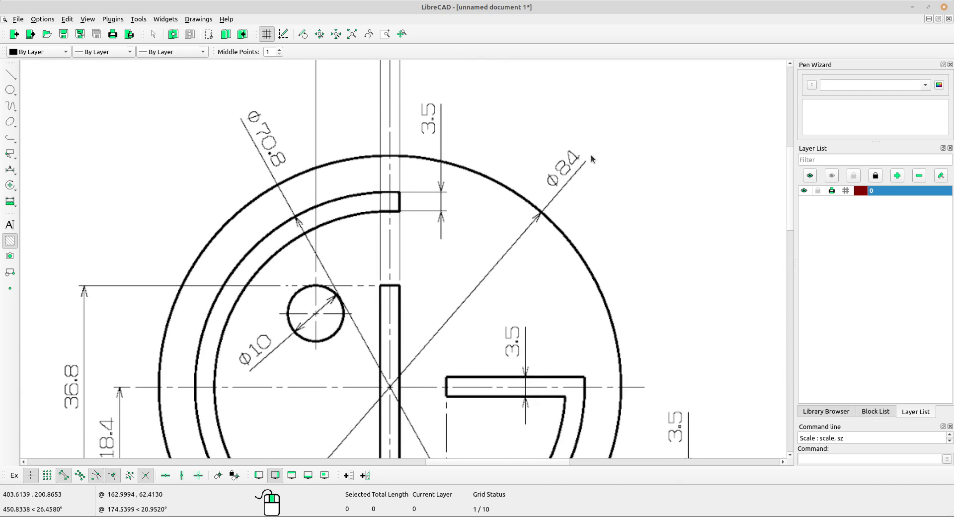
scroll(570, 171, "down", 5)
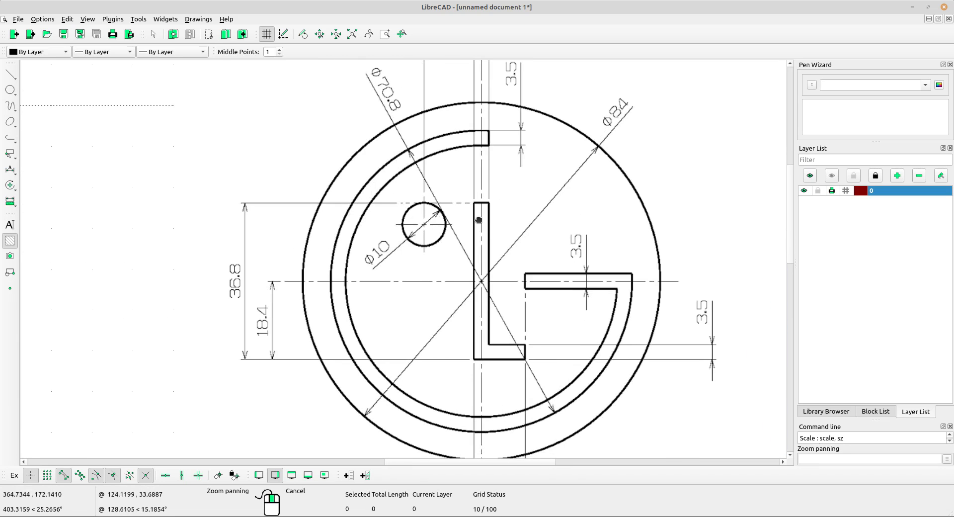
middle_click_drag(407, 245, 434, 228)
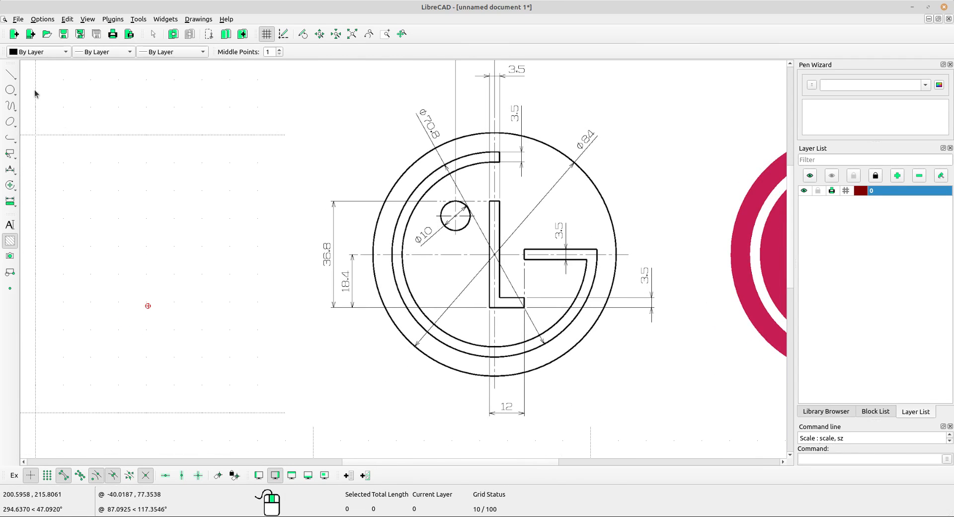
left_click(13, 91)
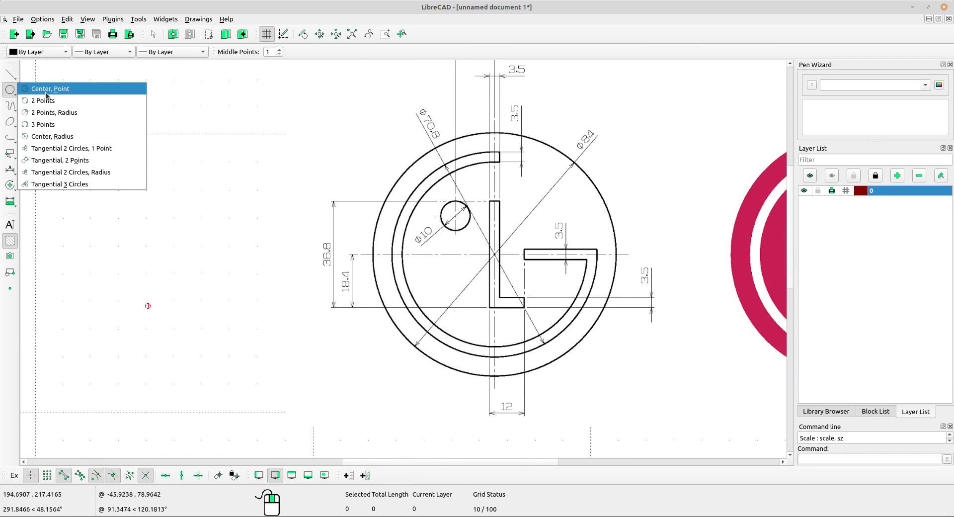
left_click(52, 136)
left_click(319, 51)
left_click_drag(319, 51, 305, 54)
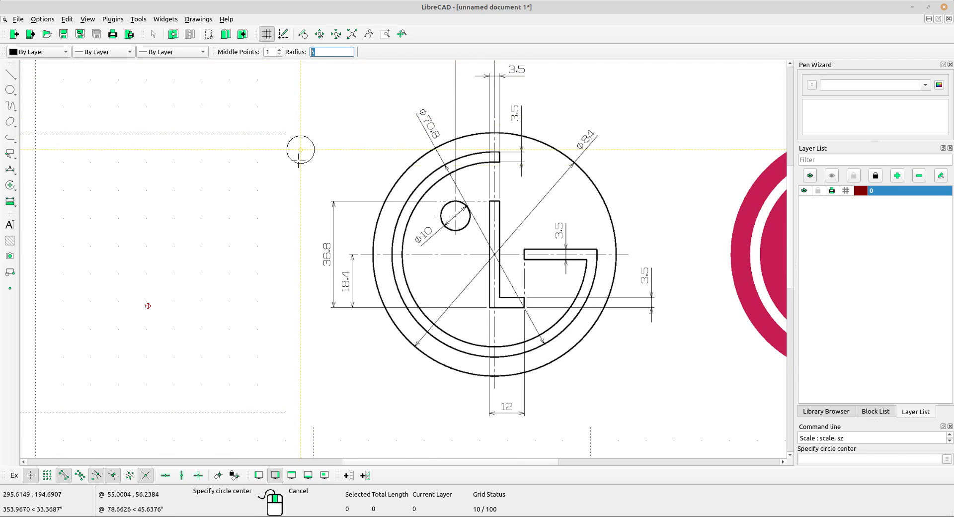
type("42")
middle_click_drag(177, 285, 285, 248)
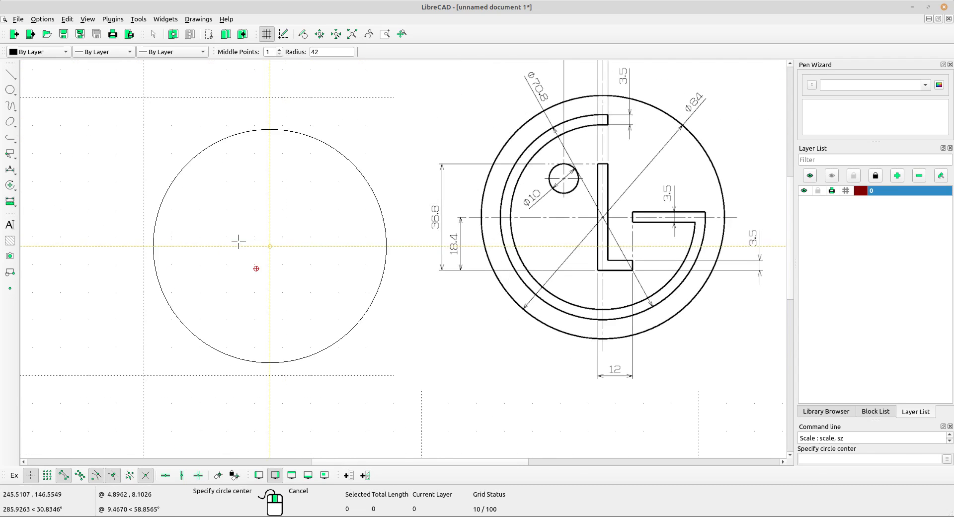
left_click(185, 217)
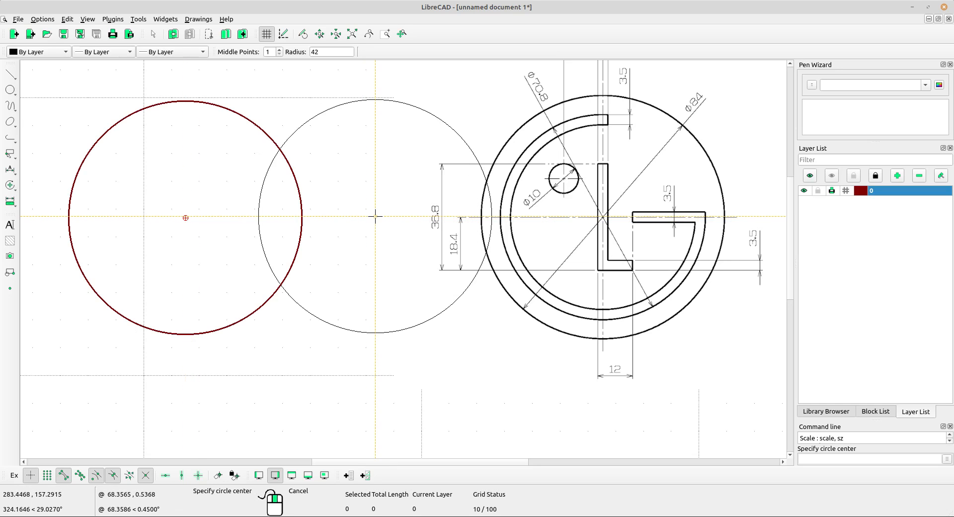
right_click(380, 218)
- Draw a second circle with a radius of 70.8/2, concentric with the outer circle
middle_click_drag(419, 244, 403, 248)
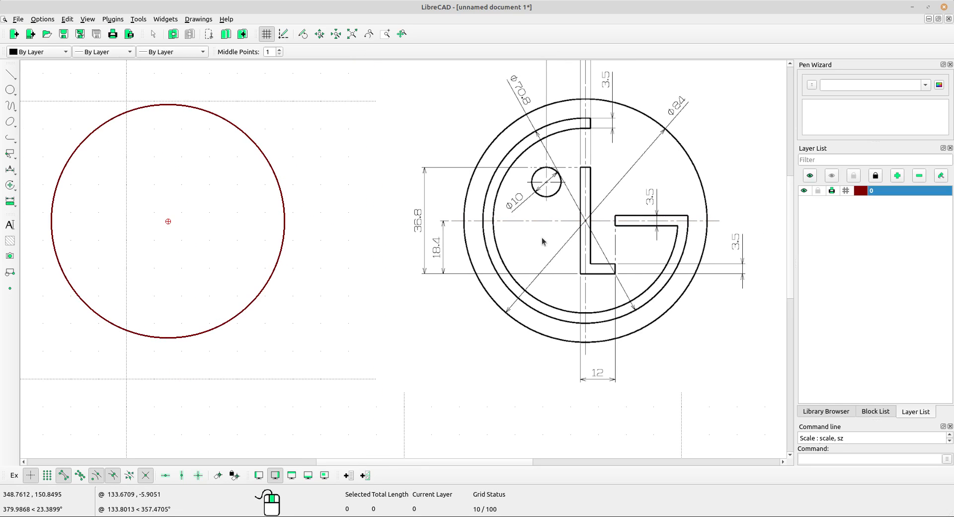
middle_click_drag(579, 146, 566, 156)
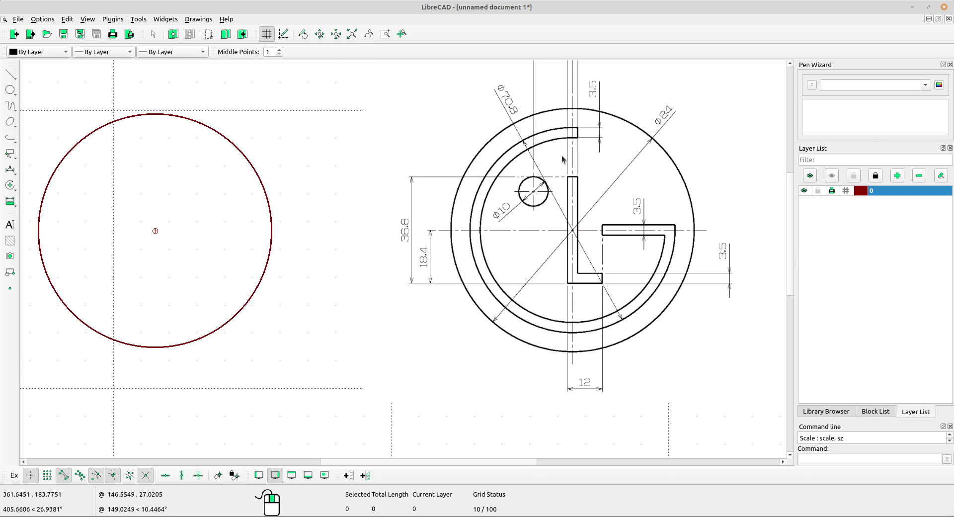
scroll(562, 158, "up", 1)
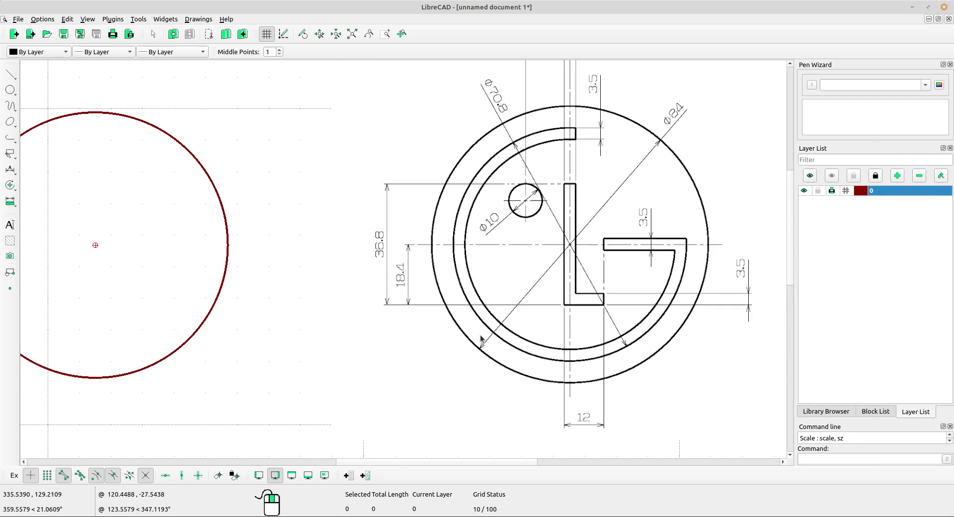
scroll(509, 120, "up", 2)
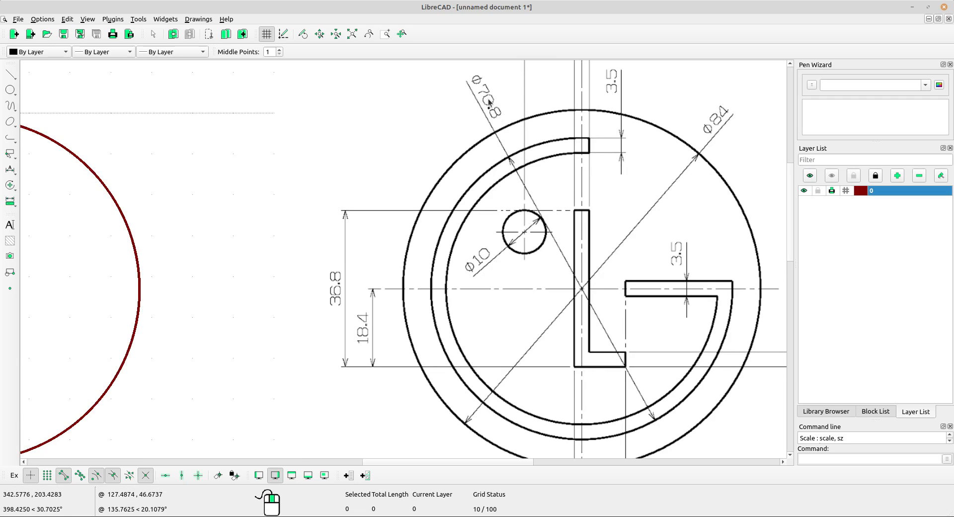
scroll(492, 118, "down", 3)
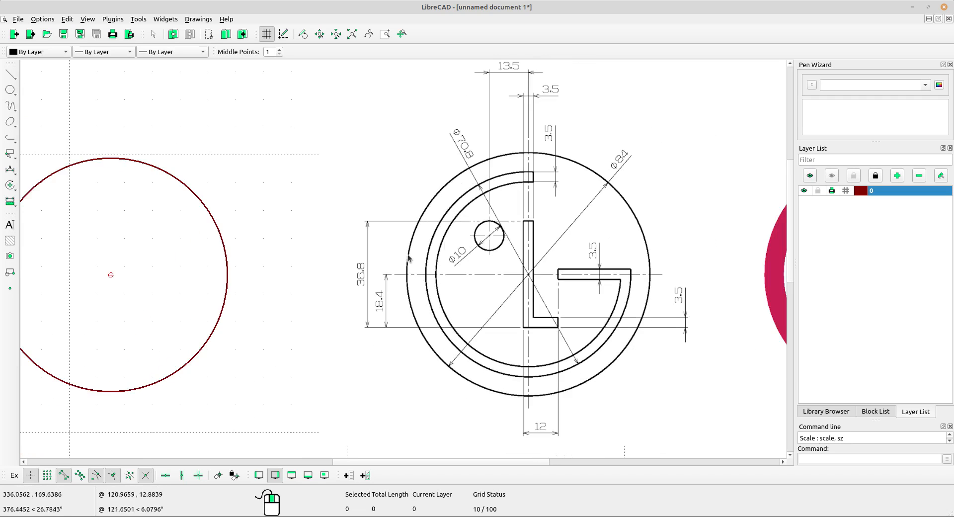
middle_click_drag(321, 224, 385, 267)
left_click(11, 89)
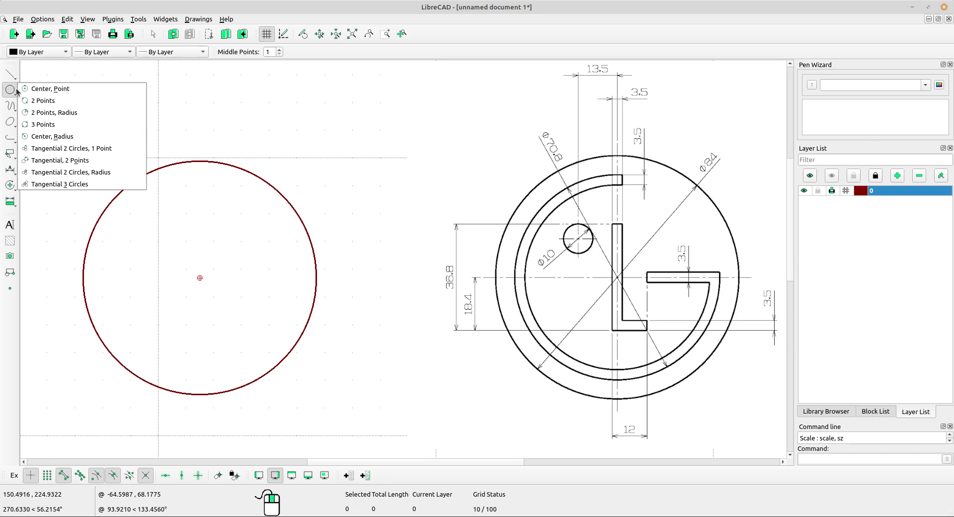
left_click(56, 136)
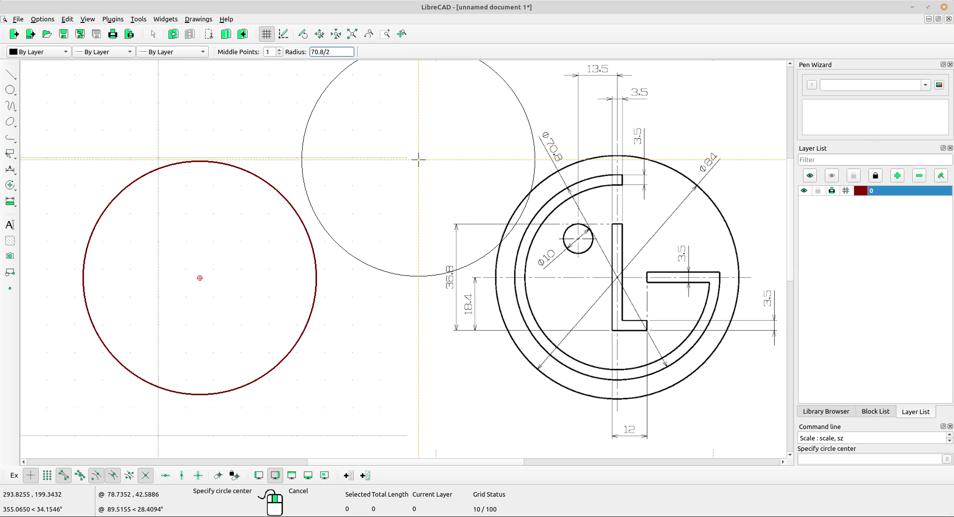
left_click(201, 278)
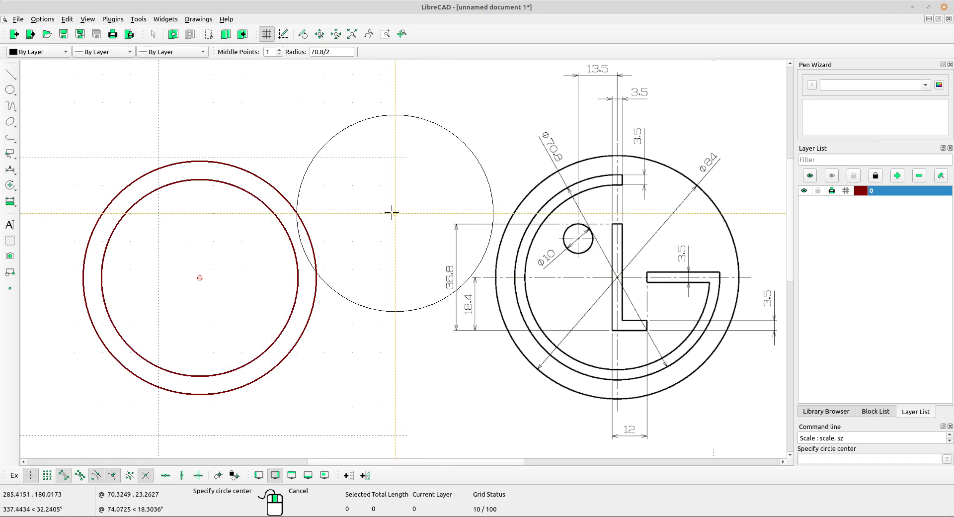
key("Escape")
- Create a parallel copy of the 70.8 diameter circle, offset inward by a distance of 3.5
scroll(628, 202, "up", 3)
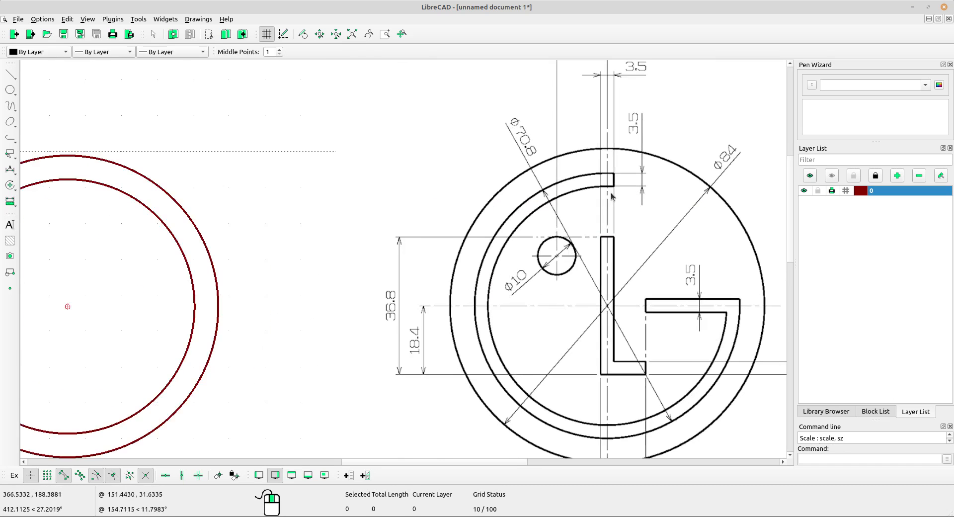
scroll(620, 148, "up", 3)
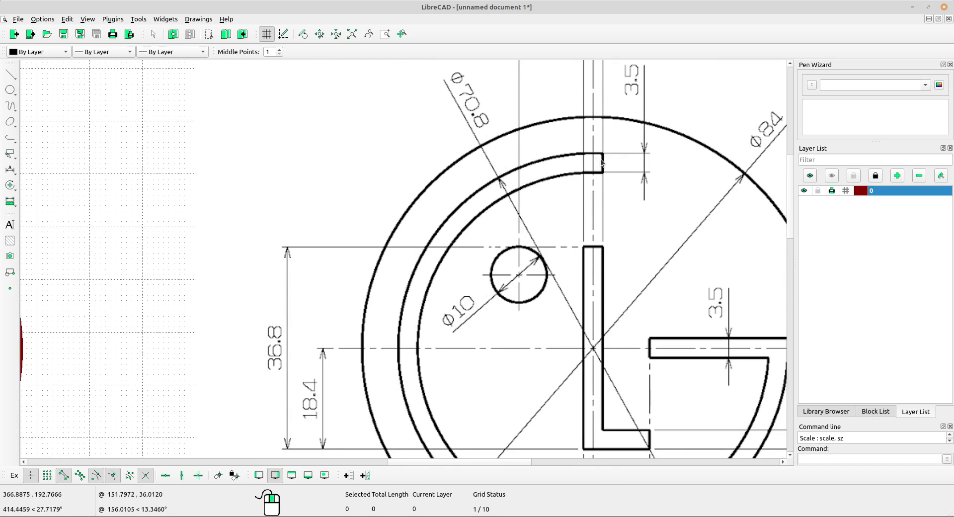
middle_click_drag(602, 174, 606, 194)
scroll(606, 194, "down", 2)
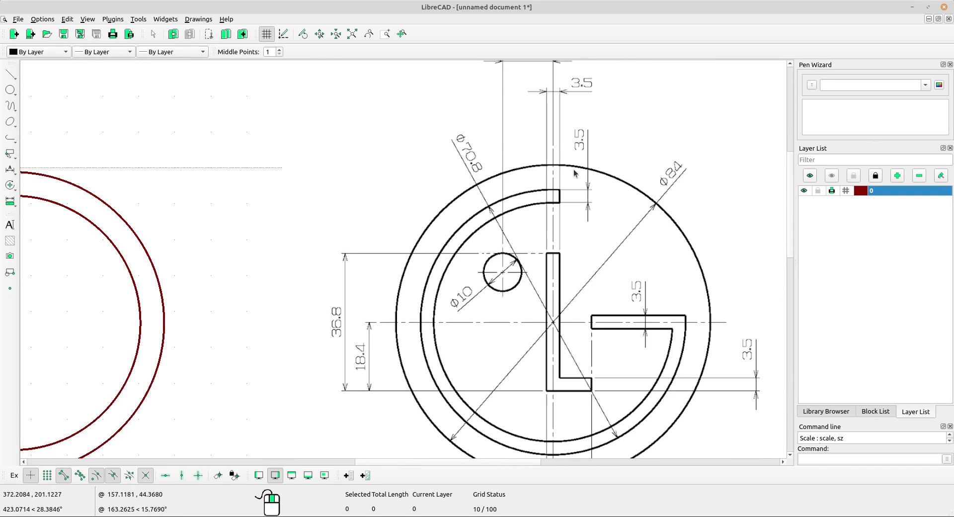
scroll(572, 139, "up", 2)
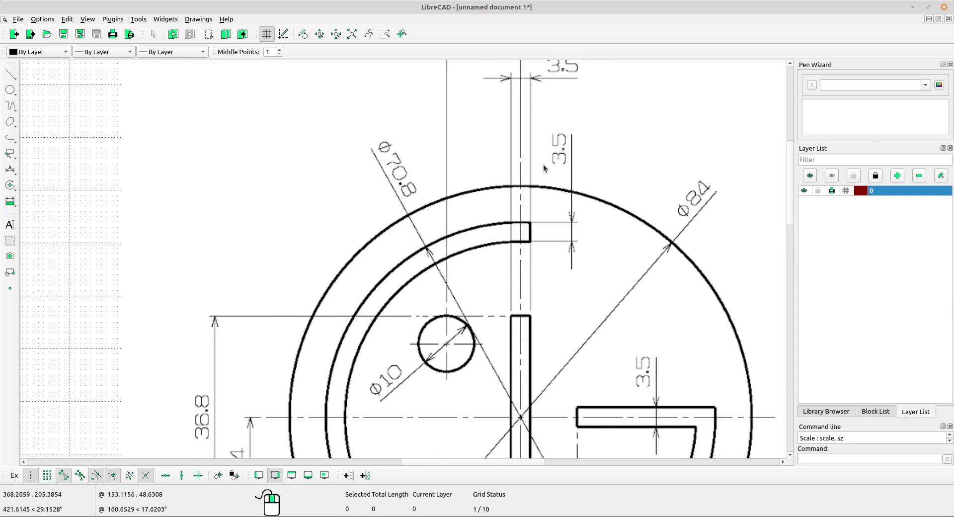
scroll(456, 217, "down", 4)
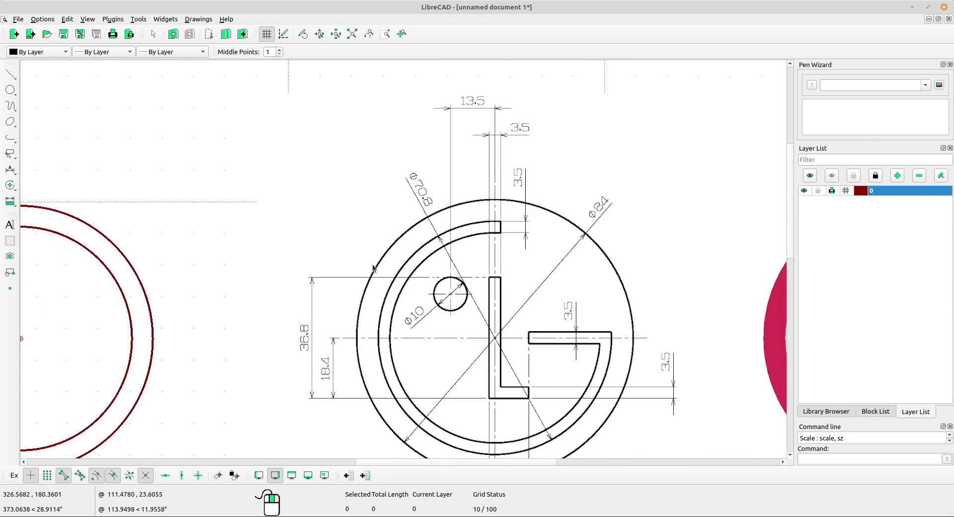
mouse_move(351, 266)
middle_mouse_down()
mouse_move(536, 232)
mouse_move(495, 232)
middle_mouse_up()
left_click(10, 73)
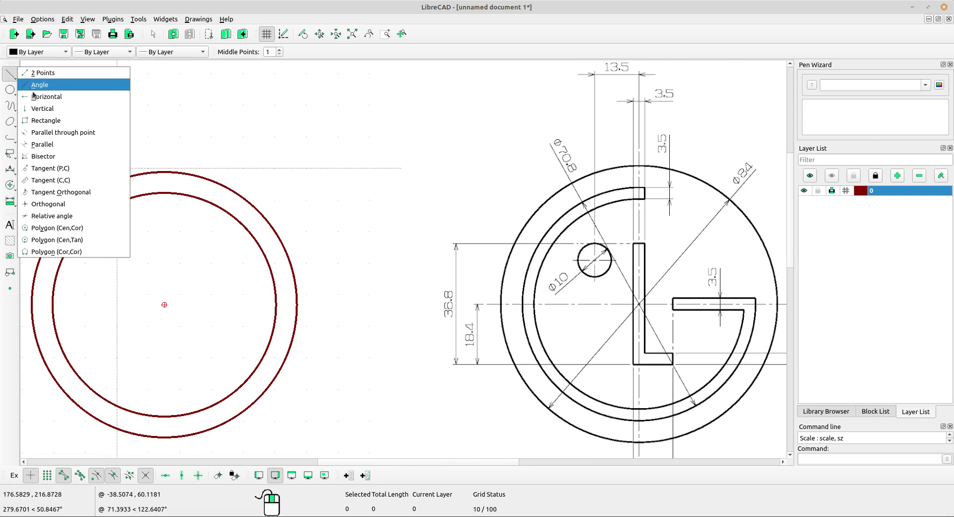
left_click(44, 142)
left_click_drag(339, 54, 304, 54)
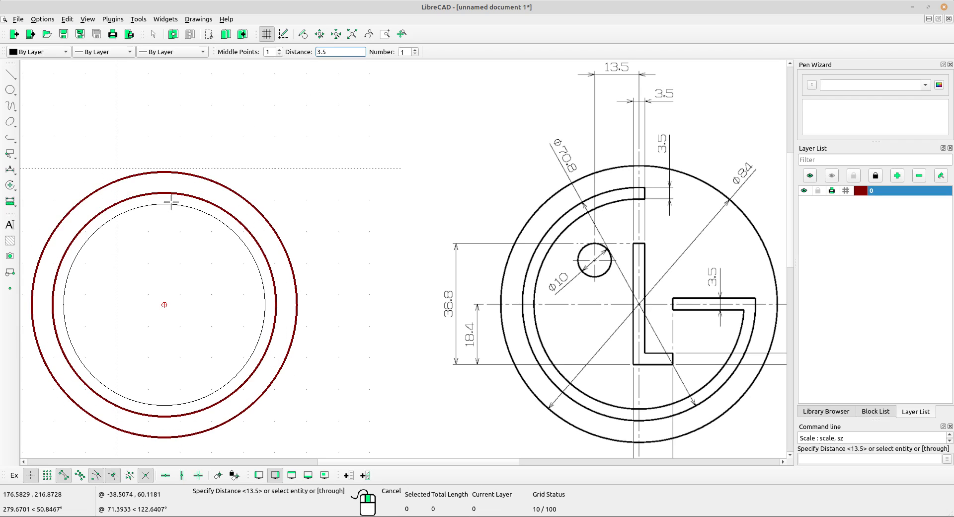
left_click(193, 206)
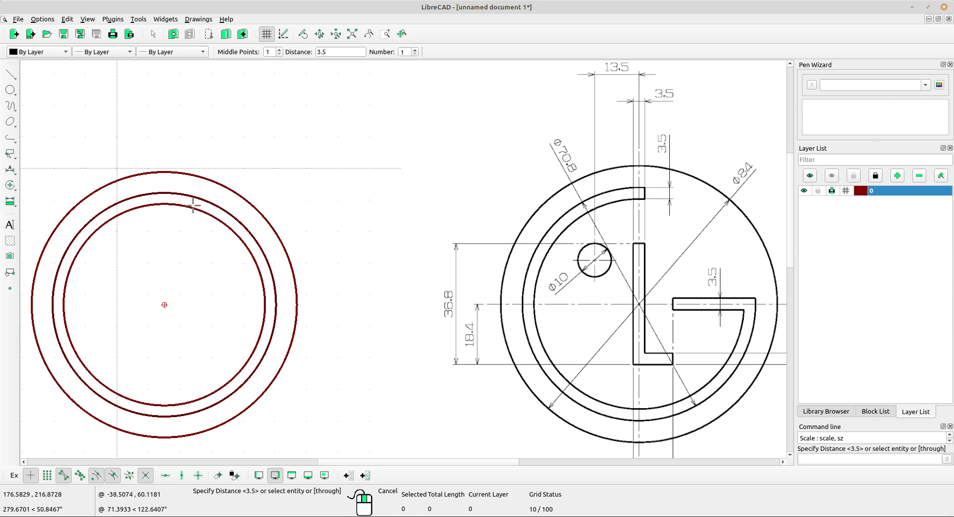
right_click(303, 195)
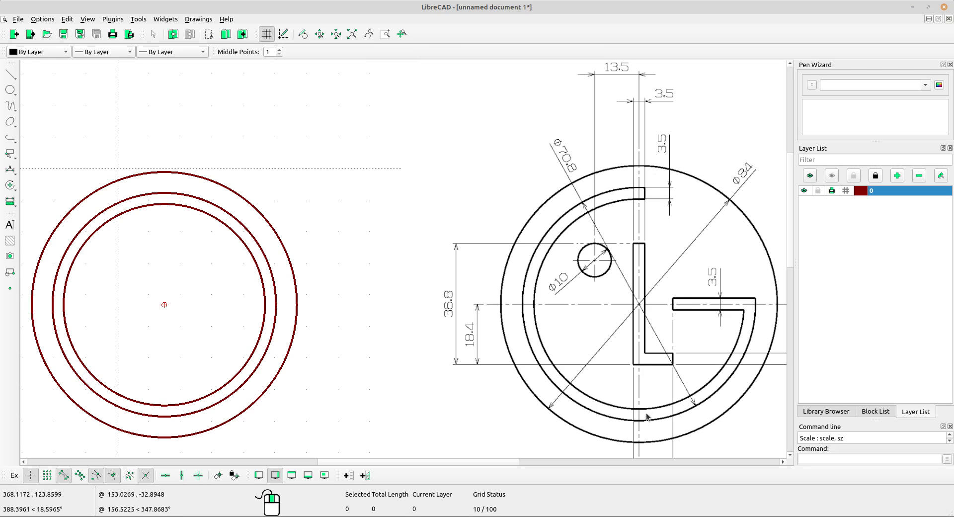
- Draw a vertical line of length 120 with its middle at the common center of the circles
middle_click_drag(636, 185, 630, 159)
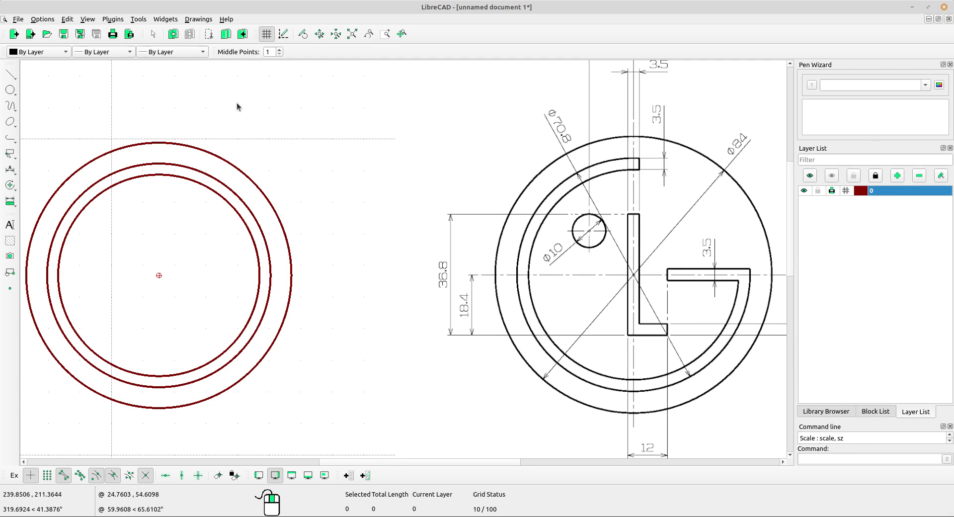
left_click(10, 74)
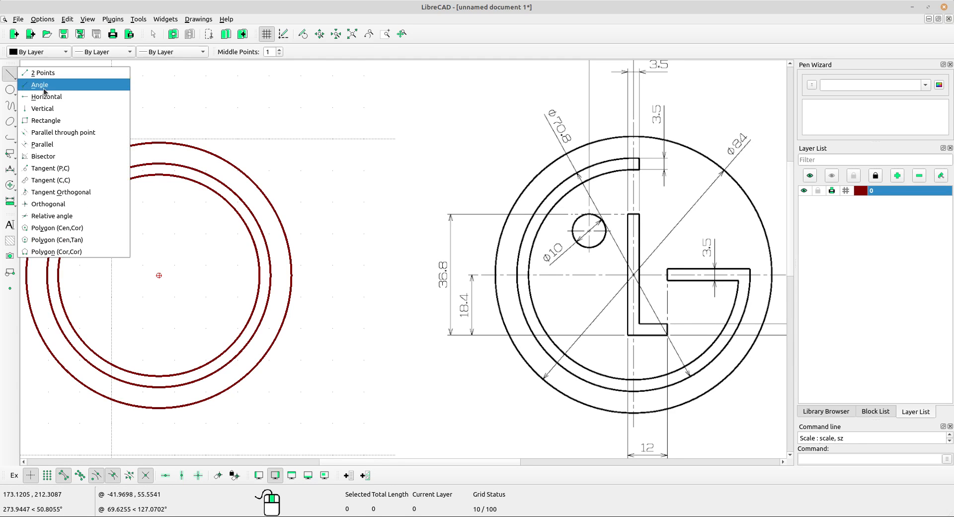
left_click(49, 108)
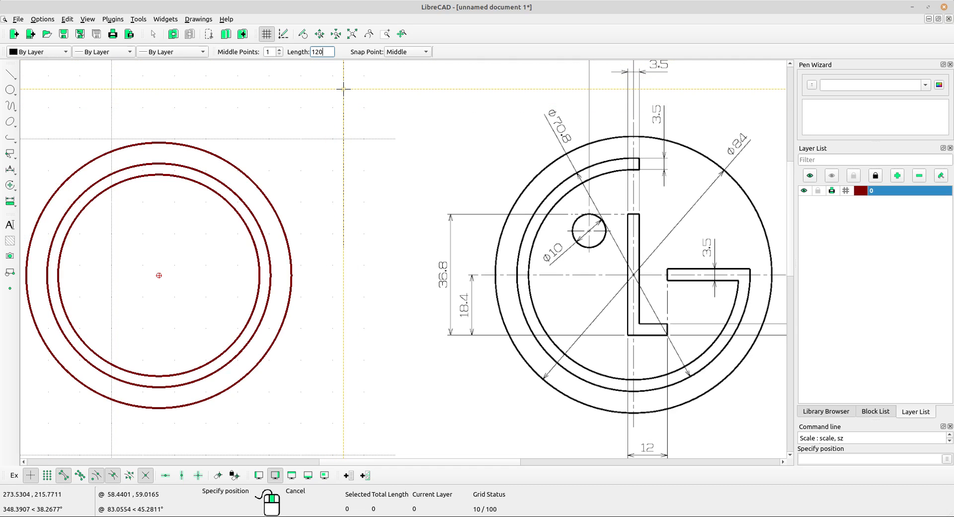
left_click(407, 52)
left_click(404, 51)
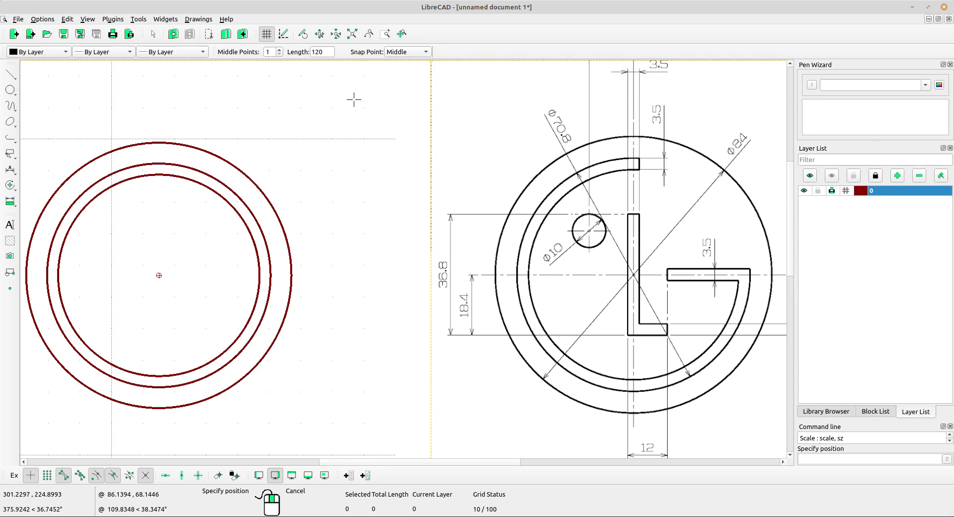
left_click(163, 282)
scroll(218, 272, "down", 3)
scroll(188, 278, "up", 2)
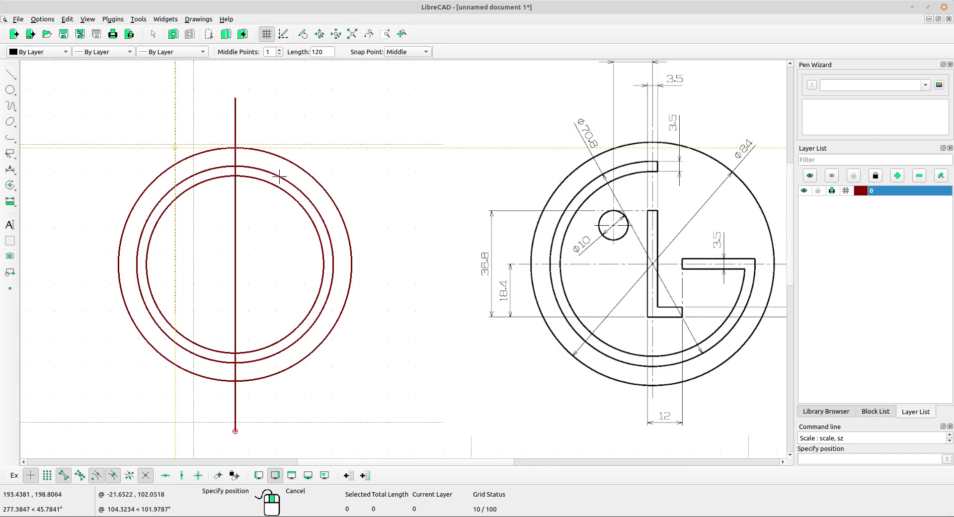
- Draw a horizontal line of length 120 with its middle at the circles' center
left_click(11, 74)
left_click(52, 94)
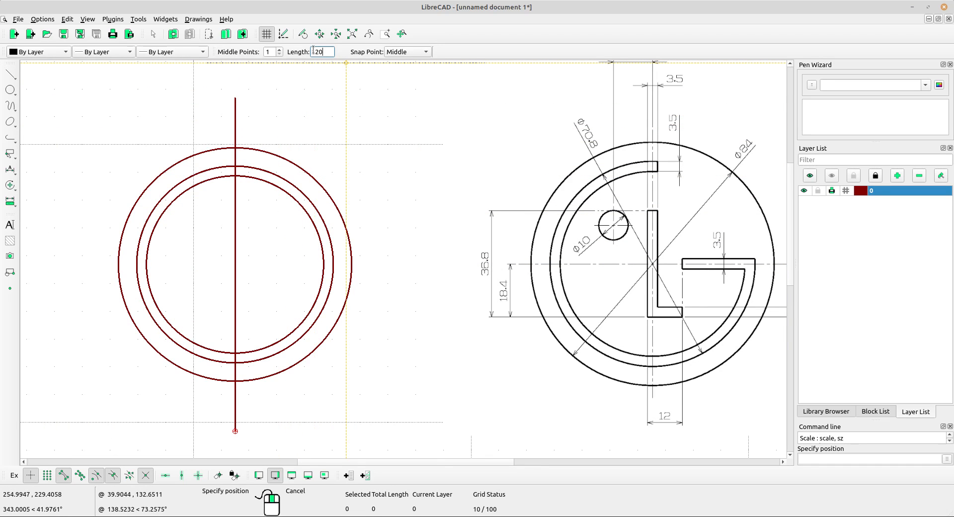
left_click(235, 264)
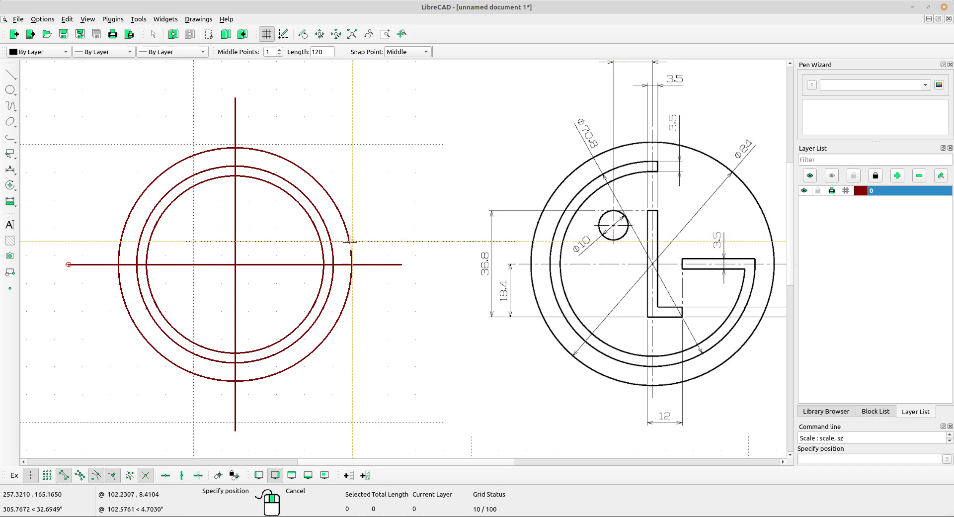
right_click(383, 186)
scroll(272, 219, "up", 2)
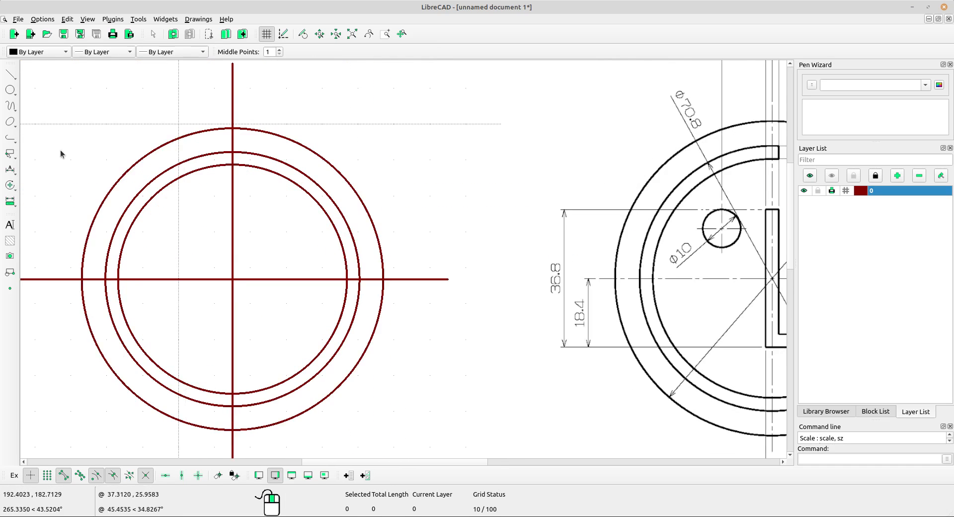
- Create parallel copies of the vertical center line on both sides of it at a distance of 3.5/2
left_click(16, 77)
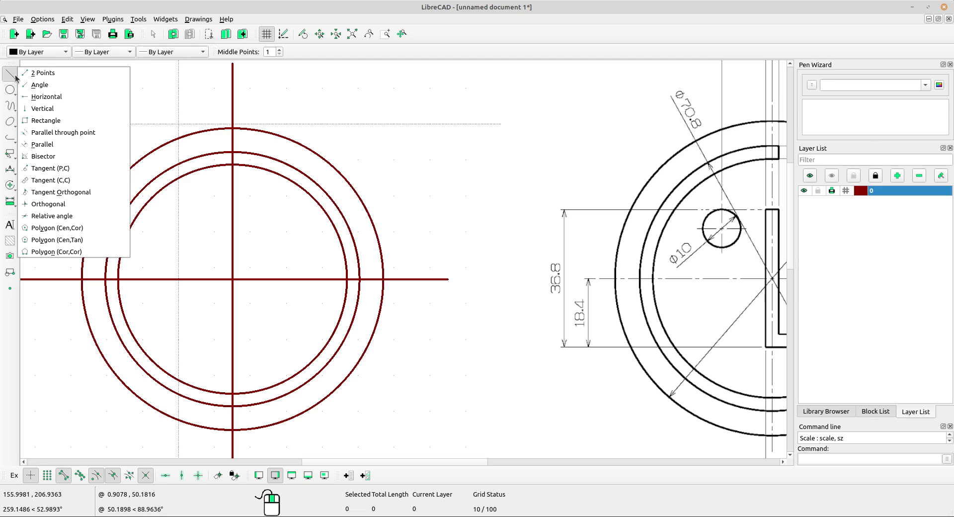
left_click(42, 144)
middle_click_drag(560, 254, 333, 275)
scroll(572, 179, "up", 1)
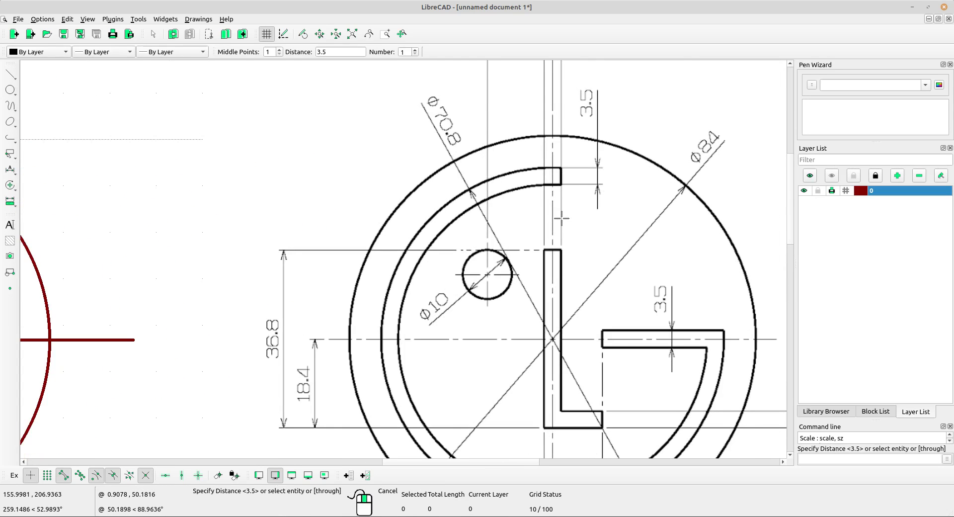
scroll(556, 239, "up", 2)
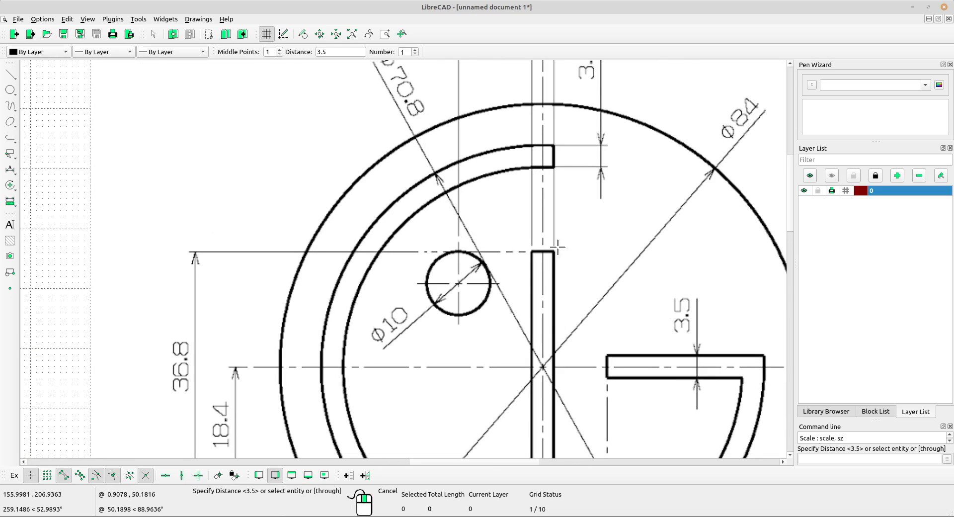
scroll(552, 248, "down", 1)
scroll(559, 219, "down", 1)
scroll(519, 124, "down", 1)
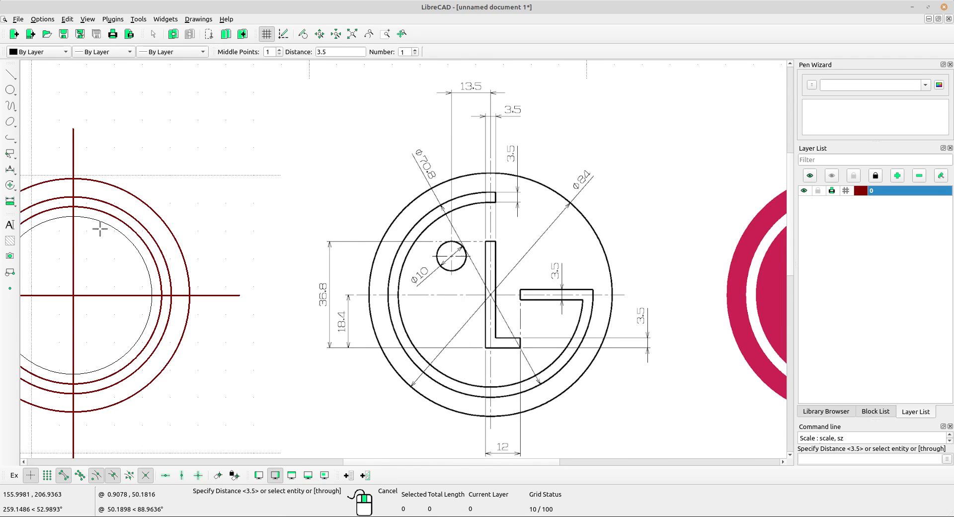
middle_click_drag(111, 225, 192, 219)
double_click(315, 56)
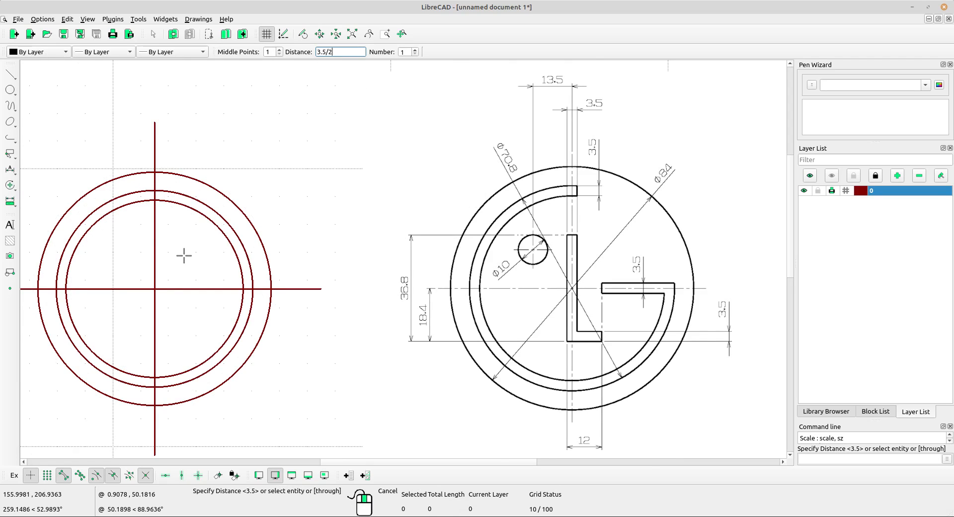
type("3.5/2")
key("Return")
left_click(159, 243)
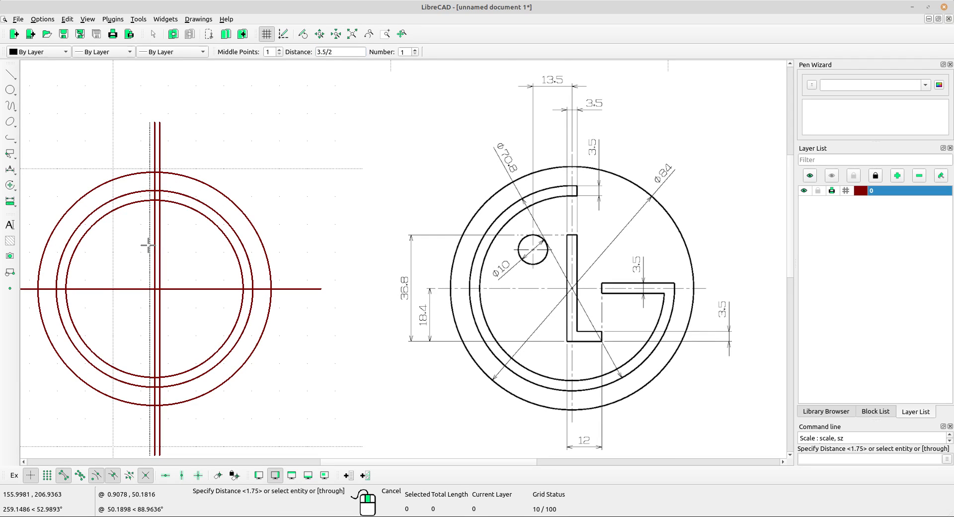
left_click(150, 245)
- Create parallel copies of the horizontal center line above and below it at the same 3.5/2 distance
scroll(173, 260, "up", 3)
middle_click_drag(173, 260, 310, 215)
scroll(293, 216, "down", 2)
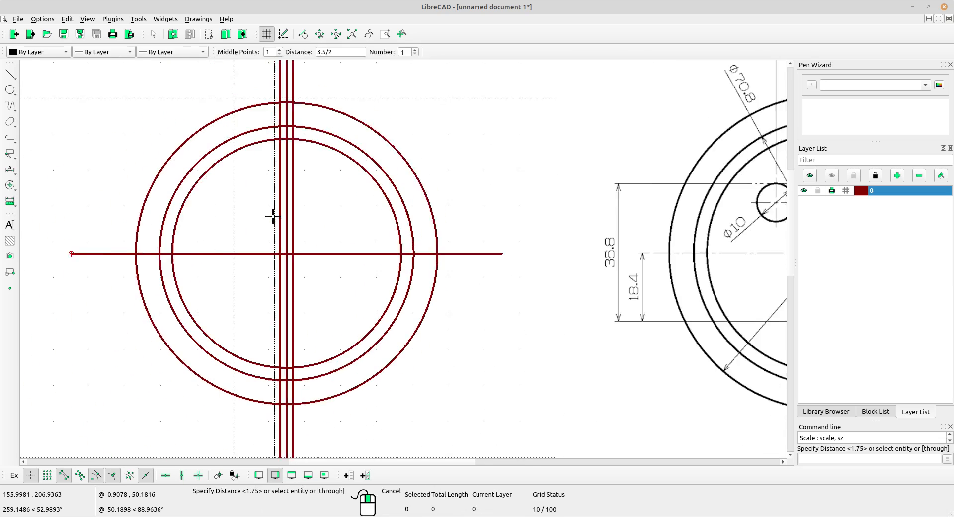
left_click(340, 244)
left_click(337, 255)
middle_click_drag(373, 224, 349, 231)
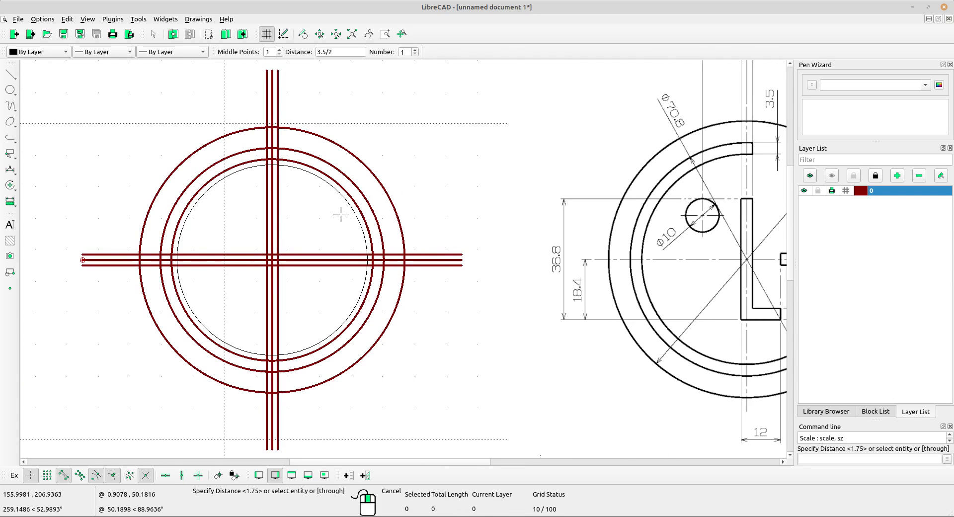
right_click(340, 215)
- Examine the reference drawing's dimensions around the G's horizontal bar and the foot of the L
middle_click_drag(469, 230, 422, 251)
scroll(412, 239, "down", 2)
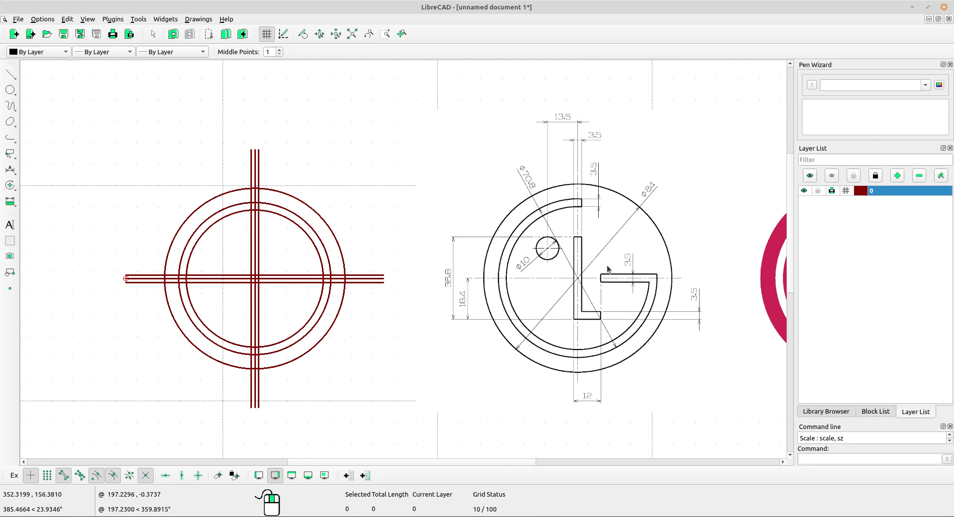
scroll(663, 284, "up", 3)
middle_click_drag(588, 290, 595, 252)
scroll(506, 282, "down", 2)
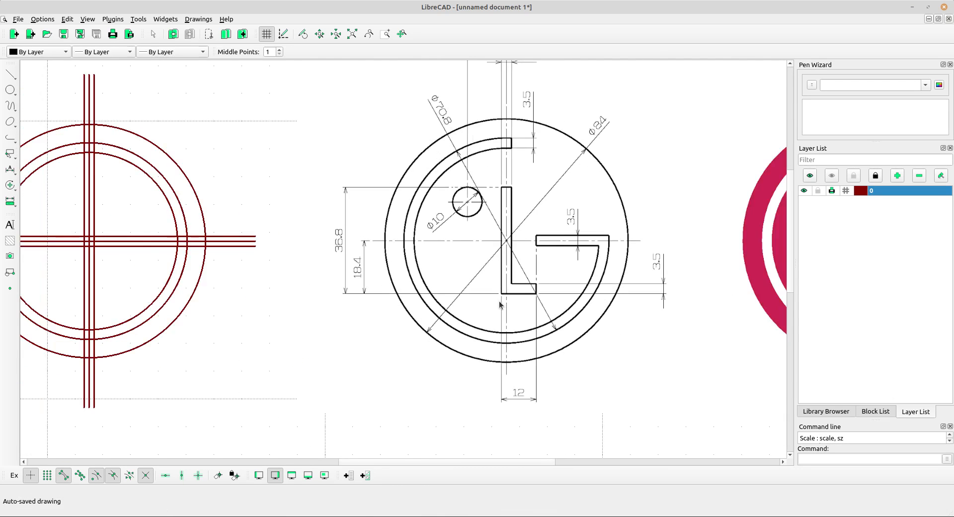
scroll(499, 303, "up", 3)
middle_click_drag(536, 353, 549, 313)
scroll(519, 258, "down", 3)
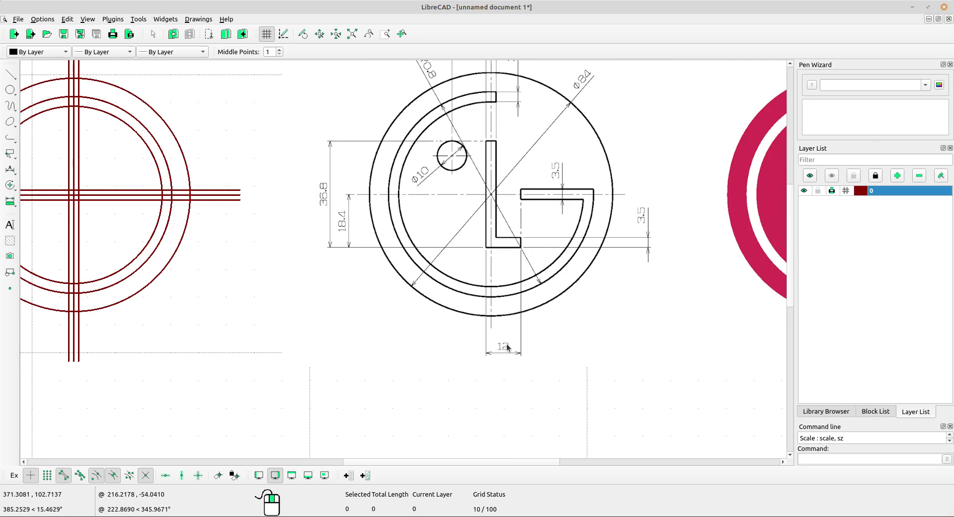
middle_click_drag(219, 271, 277, 277)
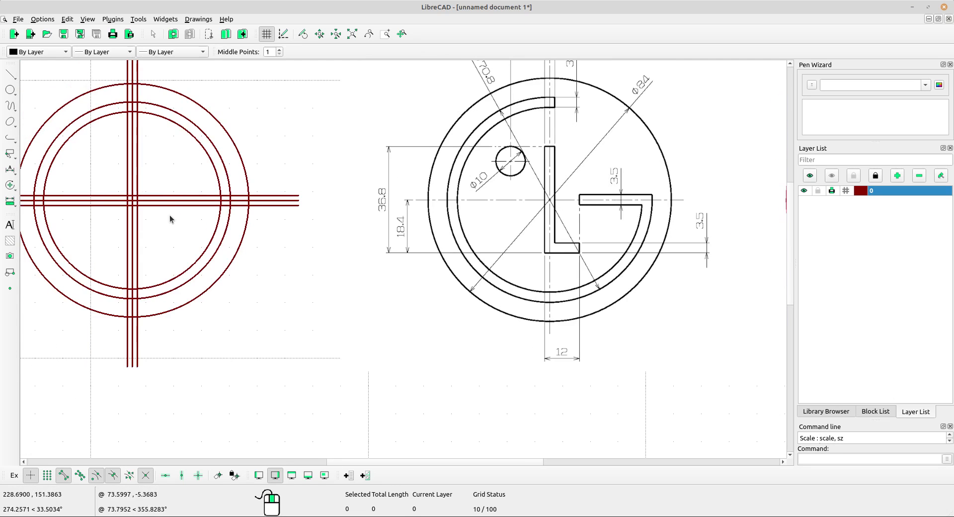
- Create a parallel copy of the leftmost vertical line, offset 12 to its right
left_click(10, 74)
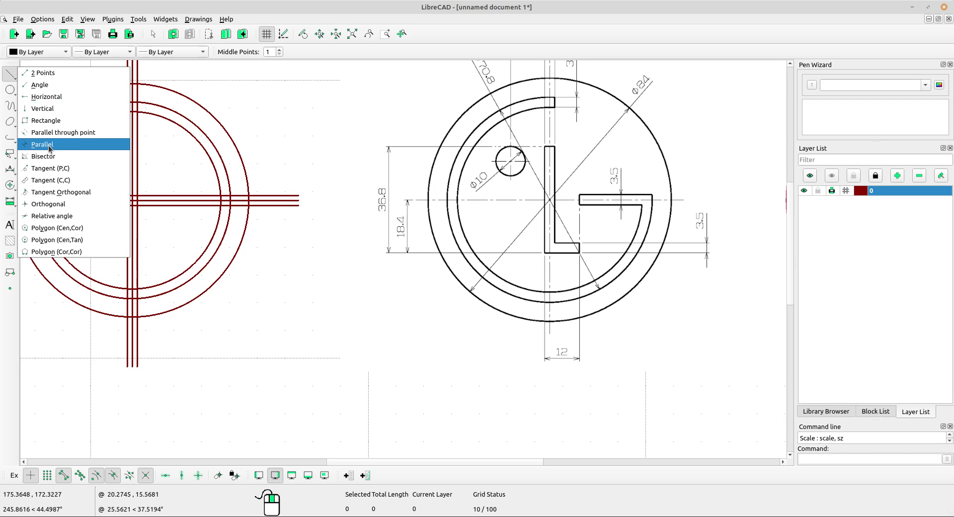
left_click(47, 145)
triple_click(343, 53)
type("12")
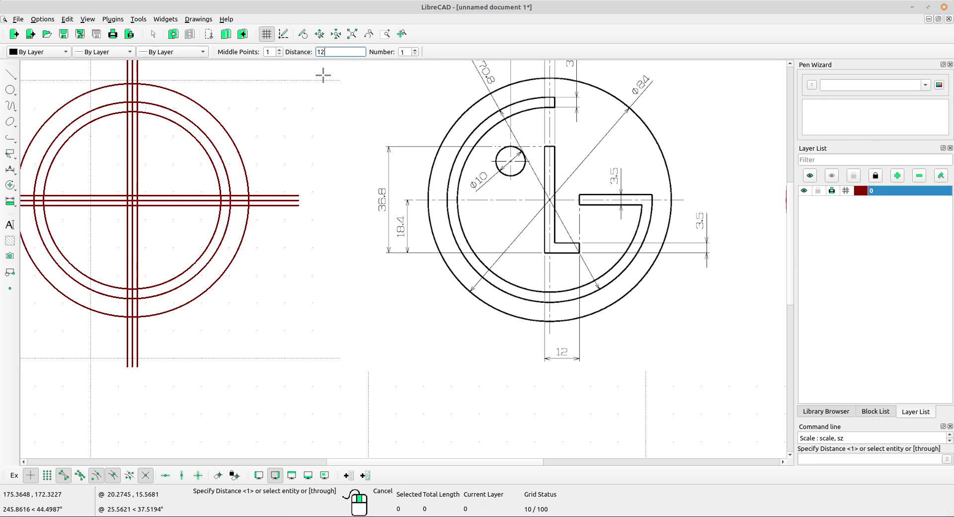
key("Return")
scroll(163, 341, "up", 4)
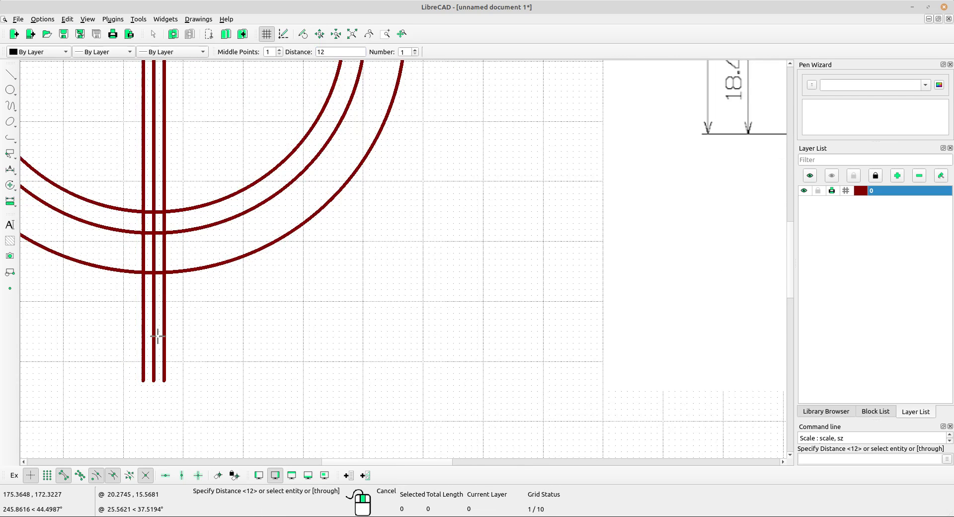
scroll(149, 328, "down", 5)
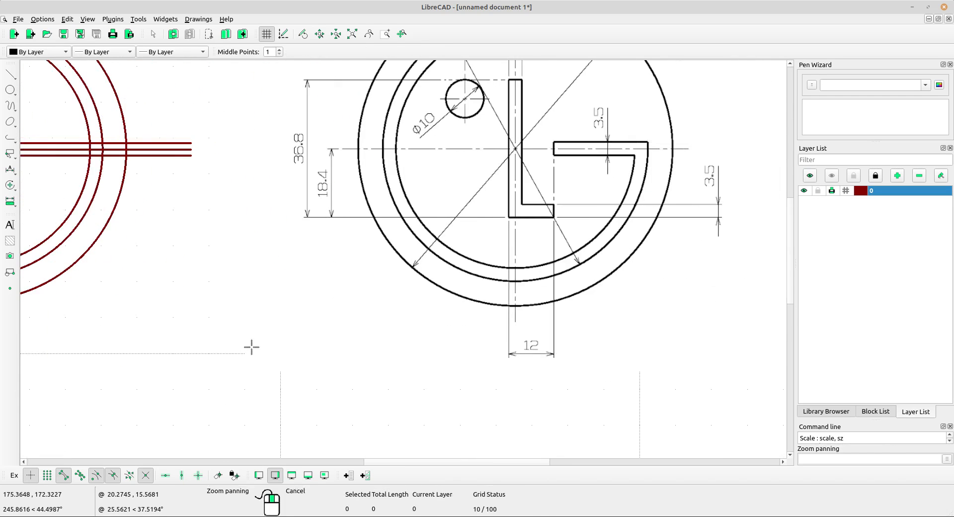
middle_click_drag(180, 315, 268, 296)
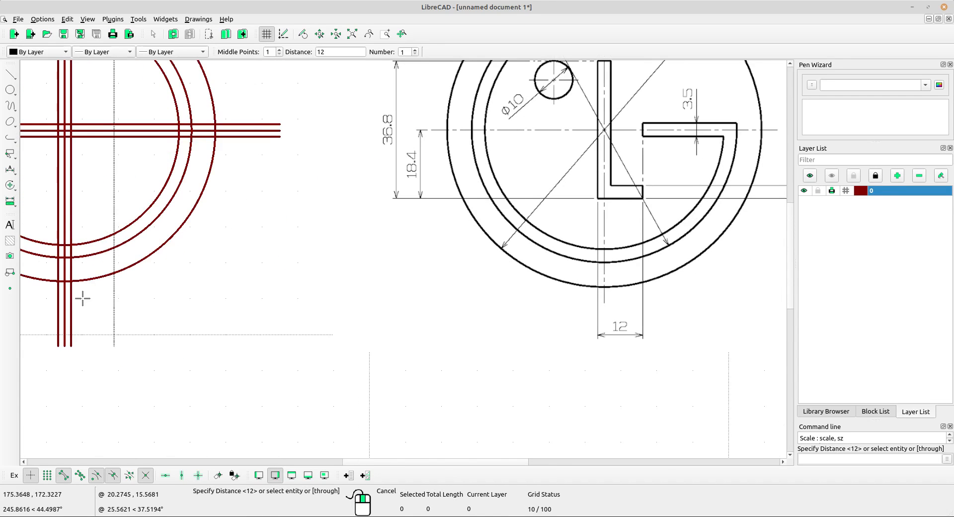
left_click(58, 313)
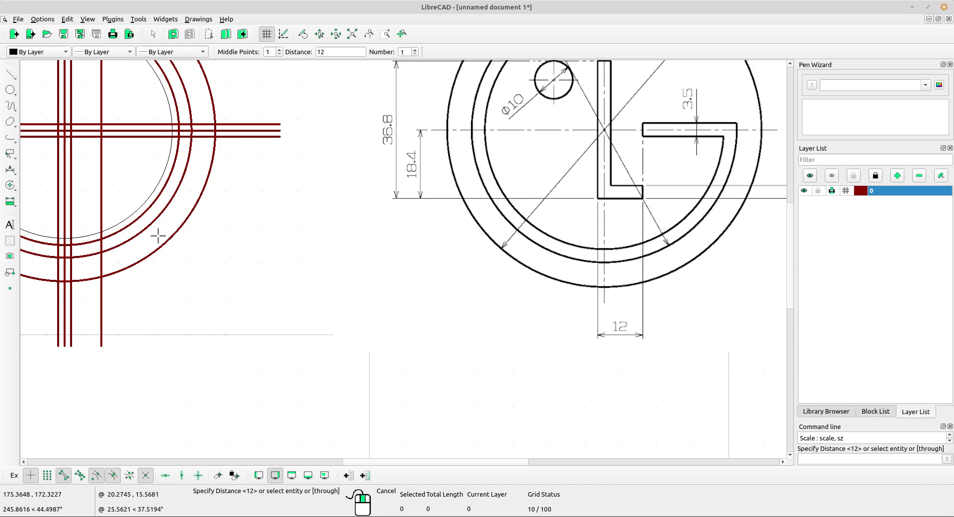
middle_click_drag(128, 160, 180, 222)
right_click(182, 219)
- Outline the G's bar with connected lines from the middle circle along the upper offset line, down the 12-offset vertical, and back to the inner circle
scroll(348, 266, "down", 2)
scroll(341, 278, "right", 1, "shift")
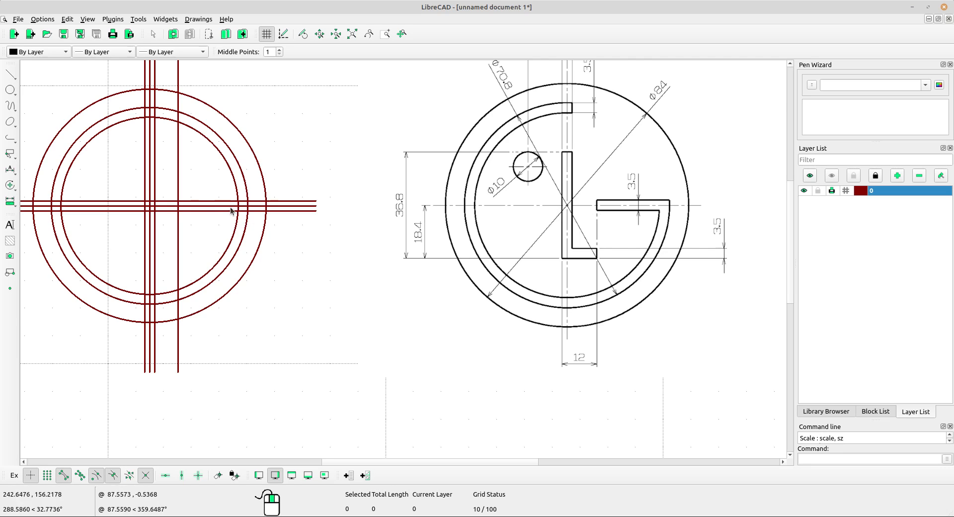
scroll(247, 219, "up", 1)
scroll(245, 202, "down", 1)
scroll(243, 215, "up", 5)
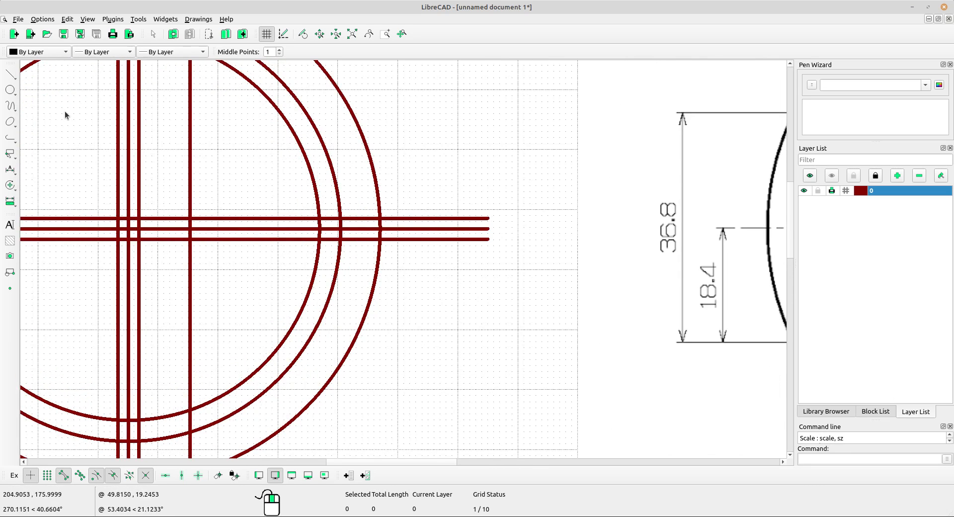
left_click(10, 74)
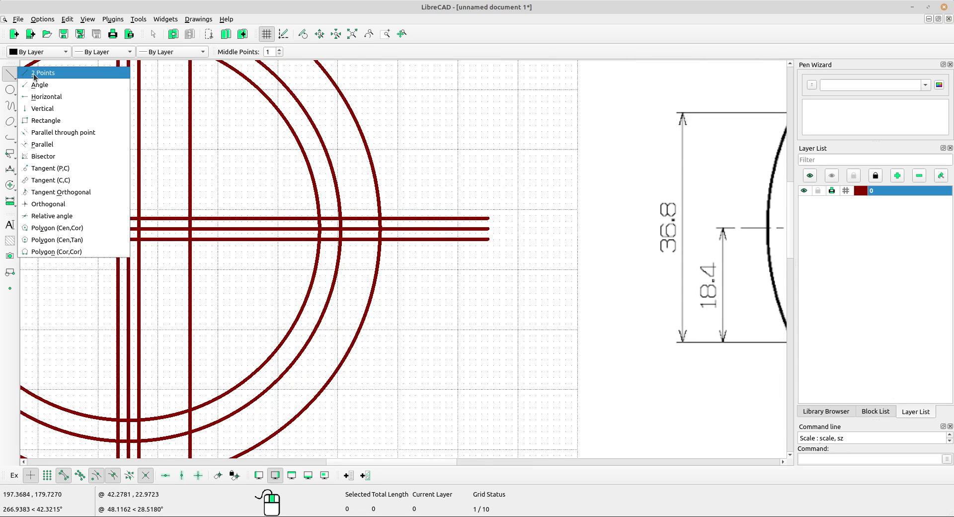
left_click(34, 73)
scroll(279, 201, "up", 1)
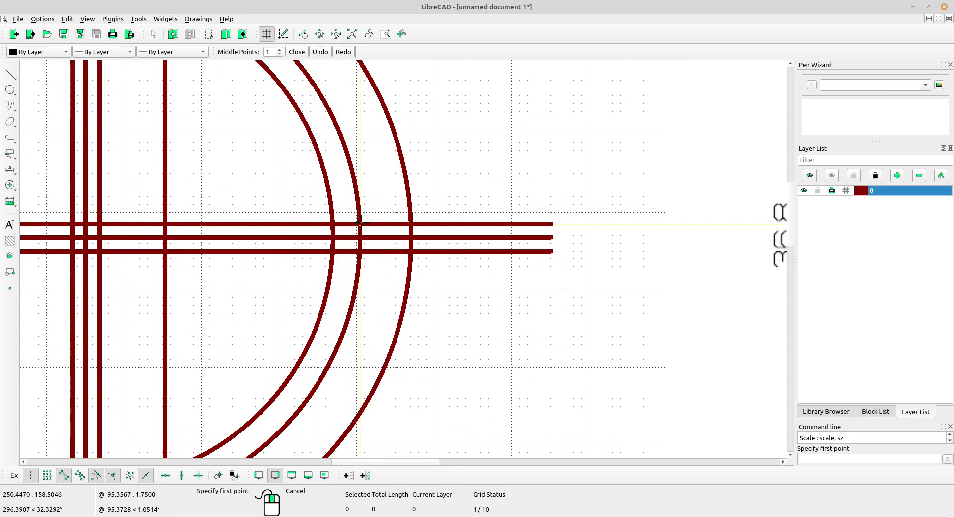
left_click(166, 223)
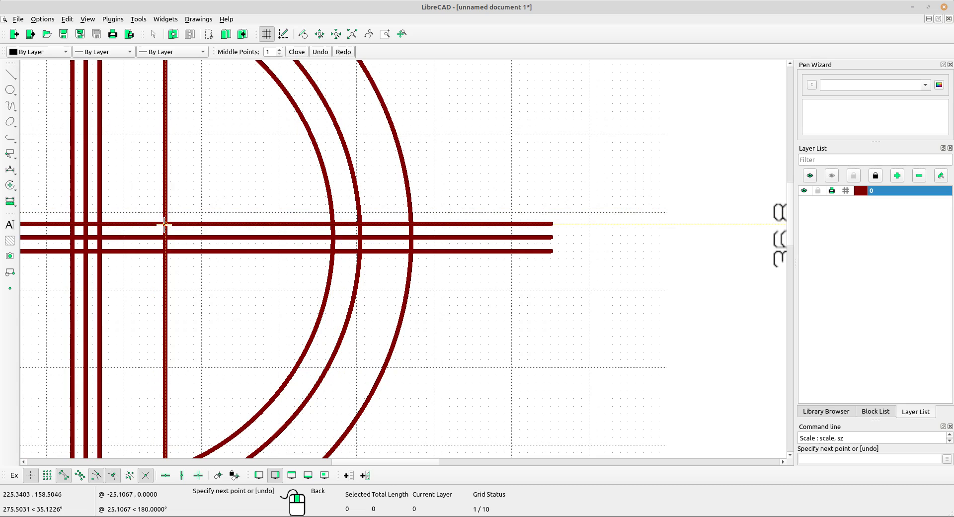
left_click(167, 251)
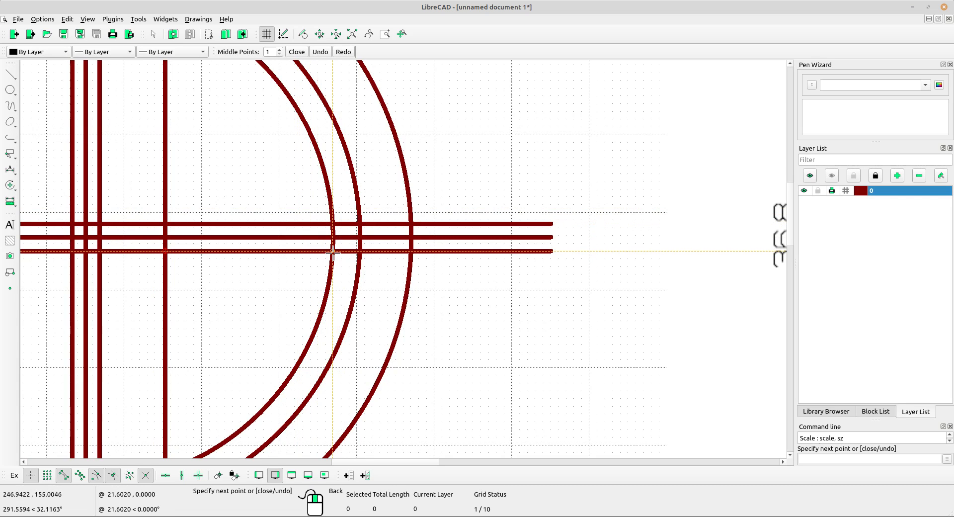
scroll(387, 252, "down", 3)
right_click(456, 270)
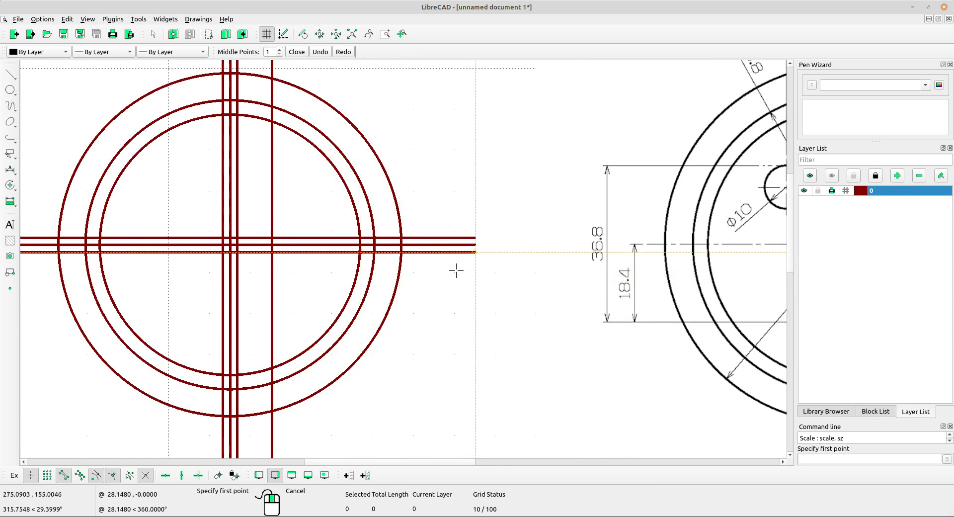
scroll(456, 270, "down", 3)
right_click(439, 262)
- Delete the two long horizontal offset lines above and below the center line, keeping the G bar's outline
middle_click_drag(440, 272, 406, 277)
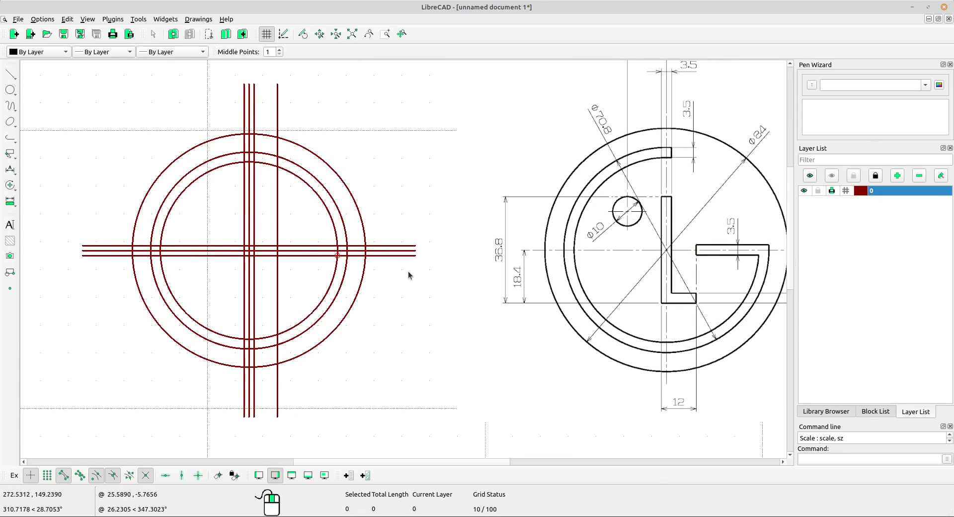
scroll(410, 262, "up", 1)
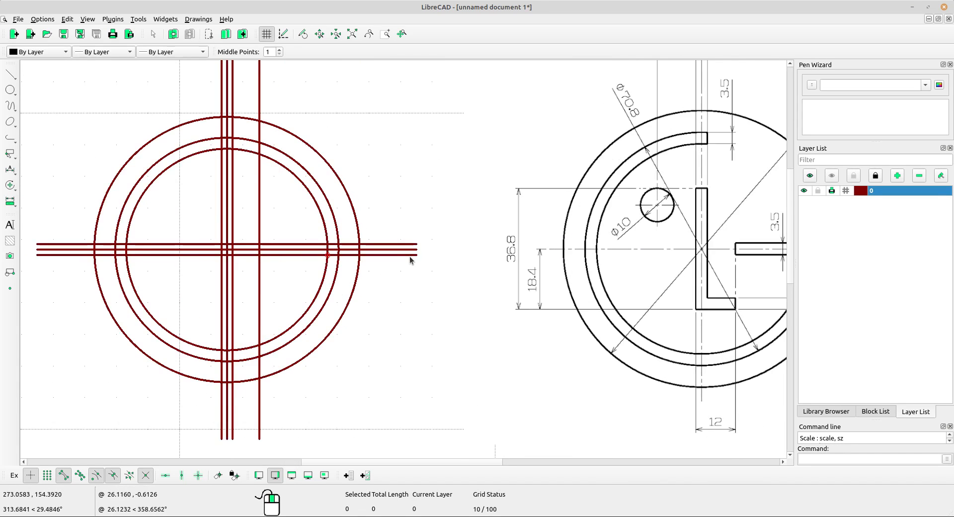
scroll(395, 257, "up", 1)
left_click(407, 254)
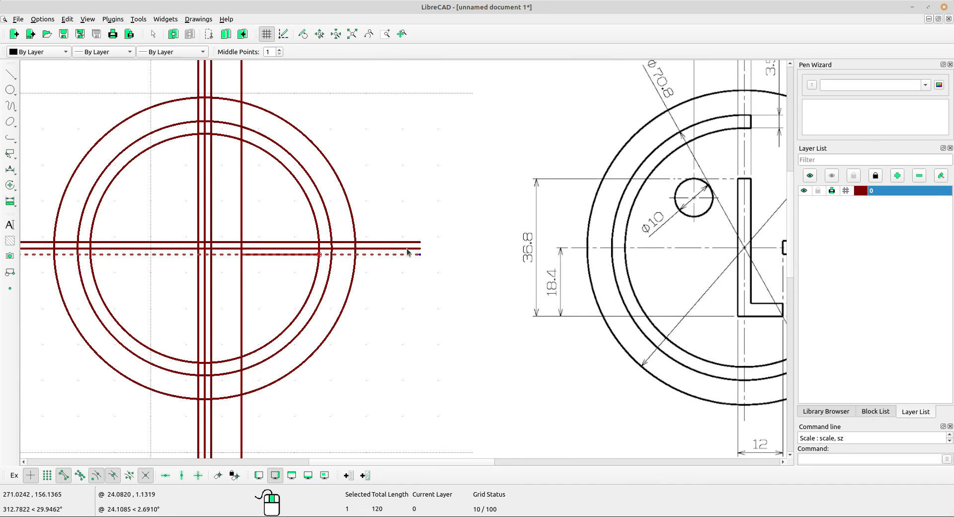
left_click(411, 242)
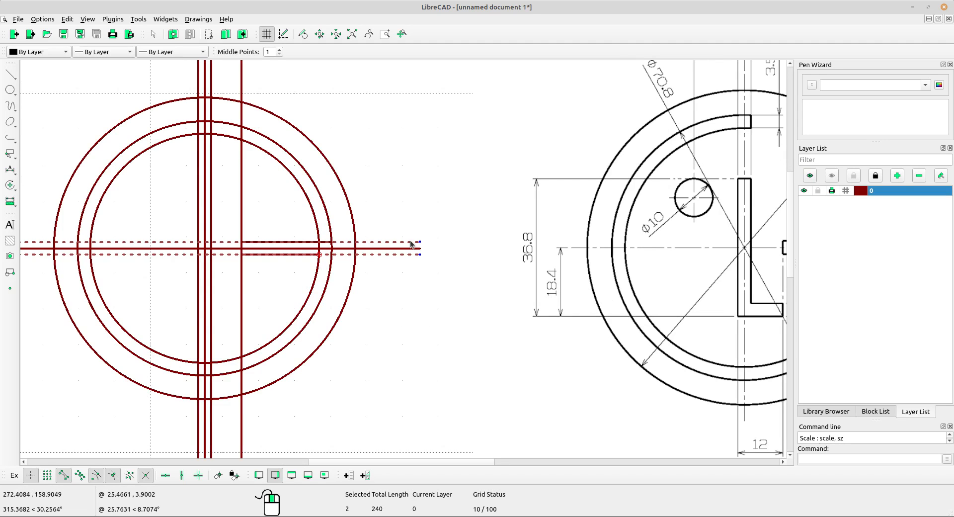
scroll(412, 247, "down", 3)
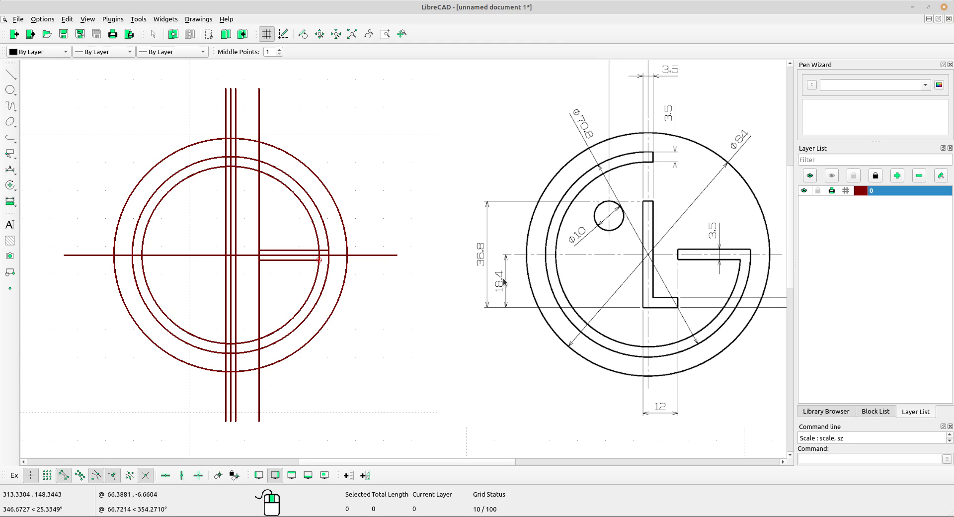
- Create a parallel copy of the horizontal center line, offset 18.4 below it
left_click(10, 75)
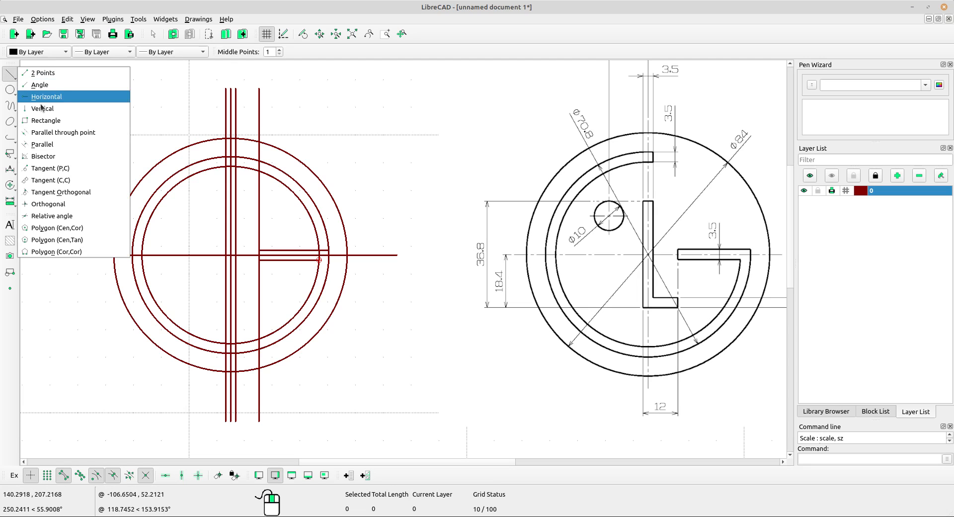
left_click(55, 141)
left_click_drag(334, 52, 307, 50)
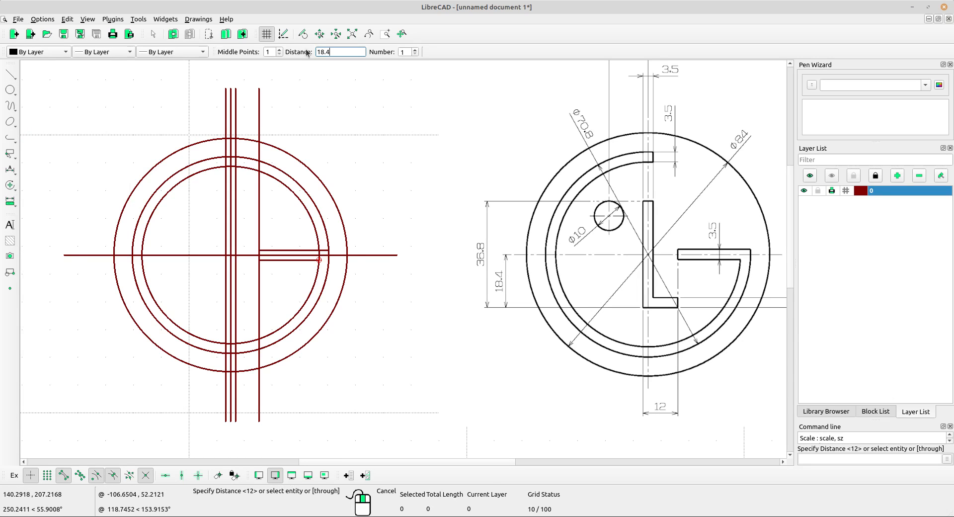
type("18.4")
key("Return")
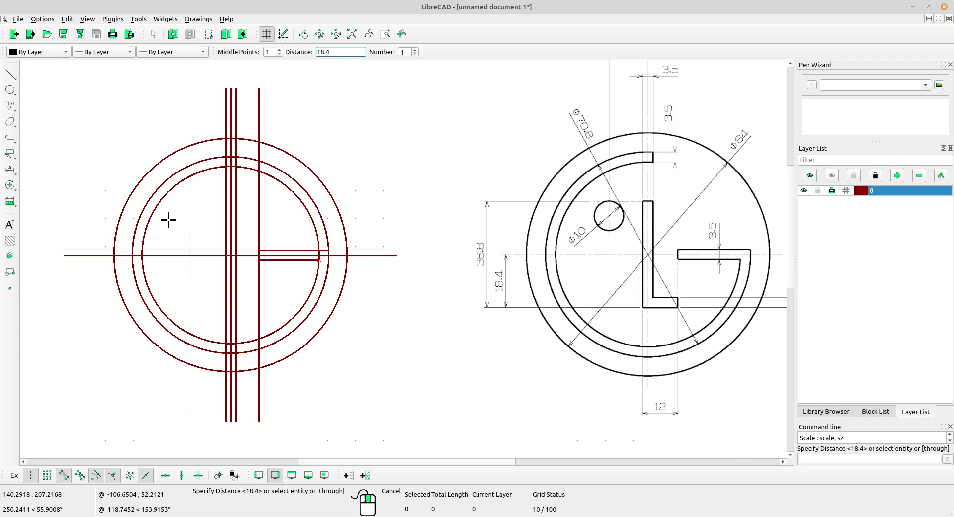
left_click(101, 258)
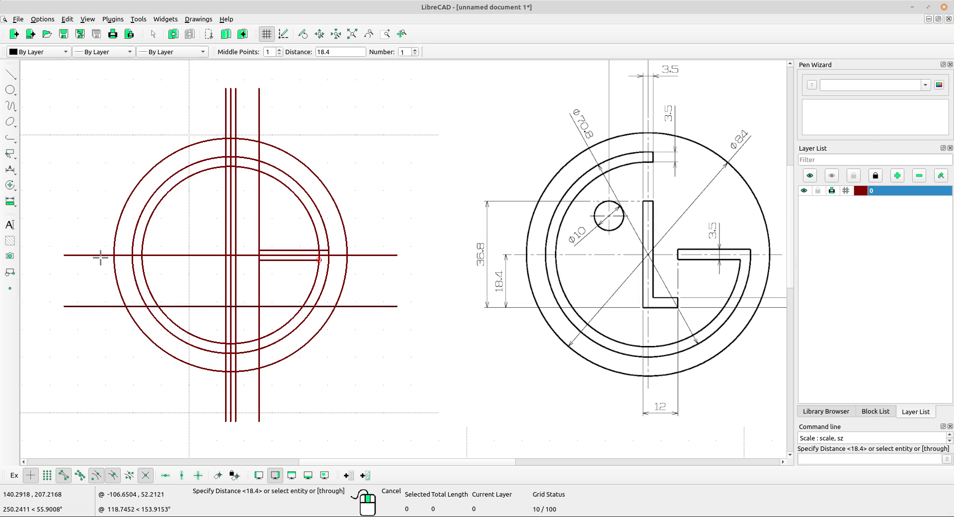
right_click(80, 205)
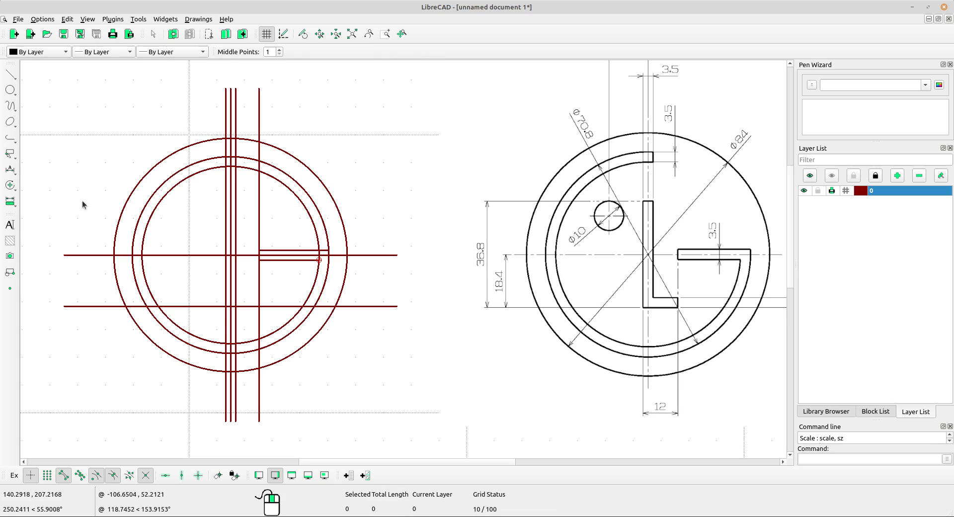
- Create a parallel copy of the lower horizontal line, offset 3.5 above it
left_click(10, 74)
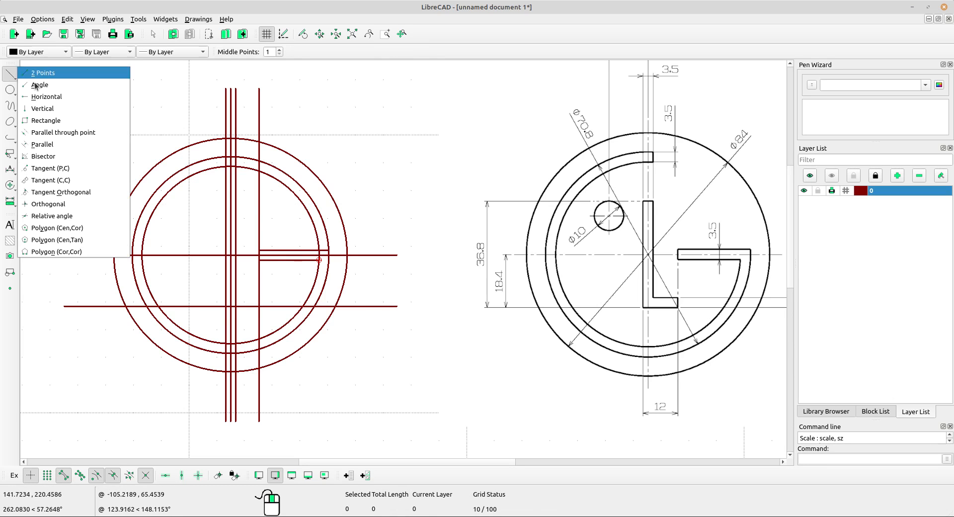
left_click(43, 147)
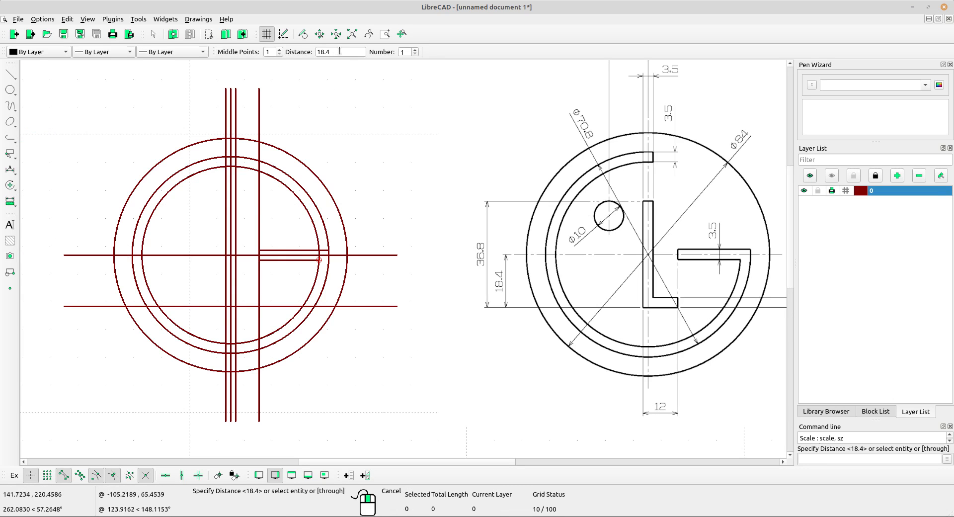
left_click_drag(339, 52, 302, 53)
type("3.5")
key("Return")
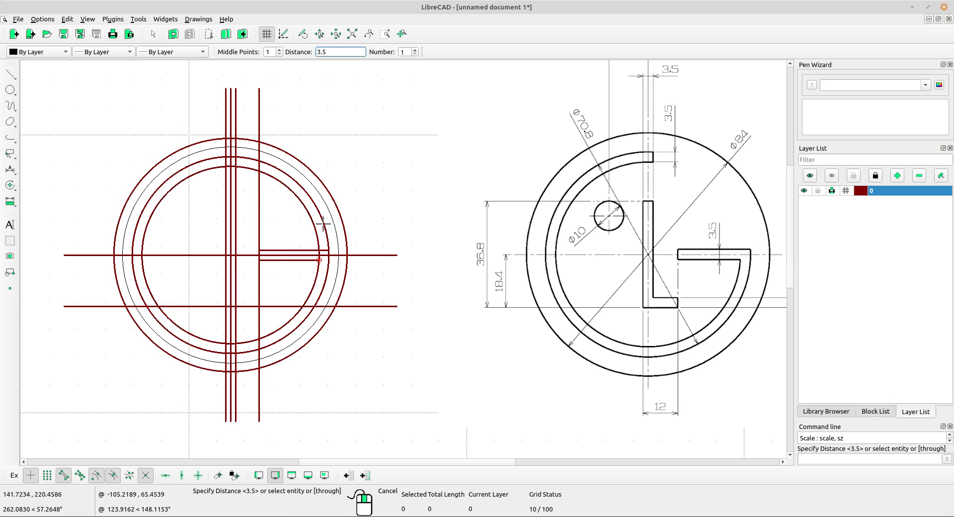
left_click(370, 302)
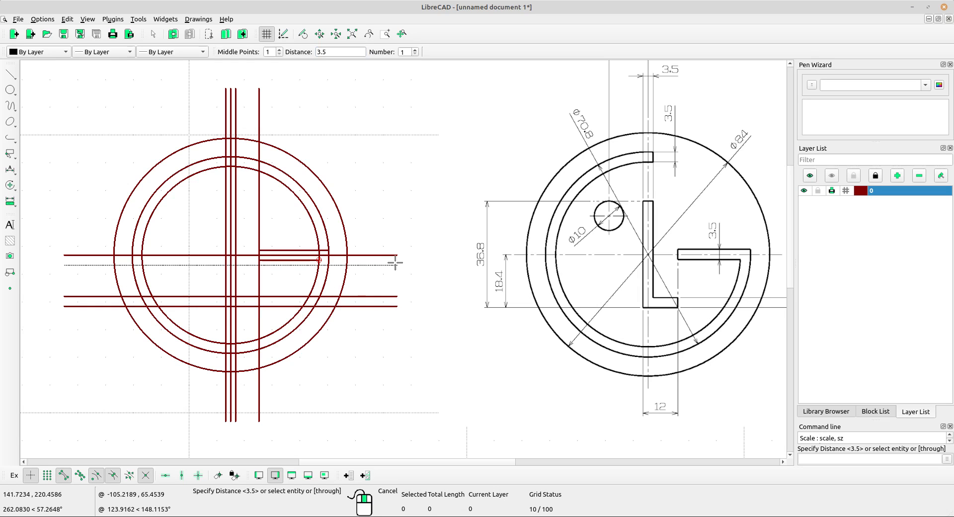
right_click(411, 206)
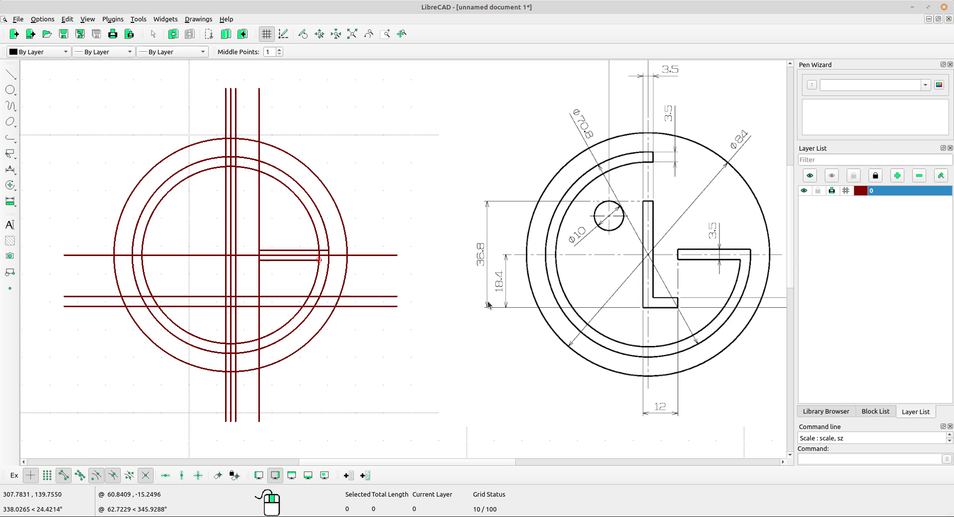
- Create a parallel copy of the lowest horizontal line, offset 36.8 above it
left_click(10, 73)
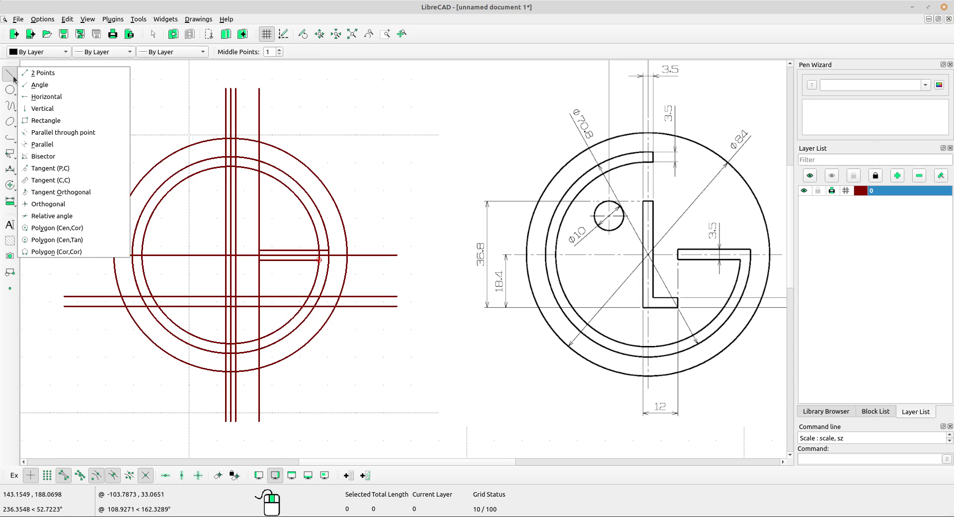
left_click(45, 145)
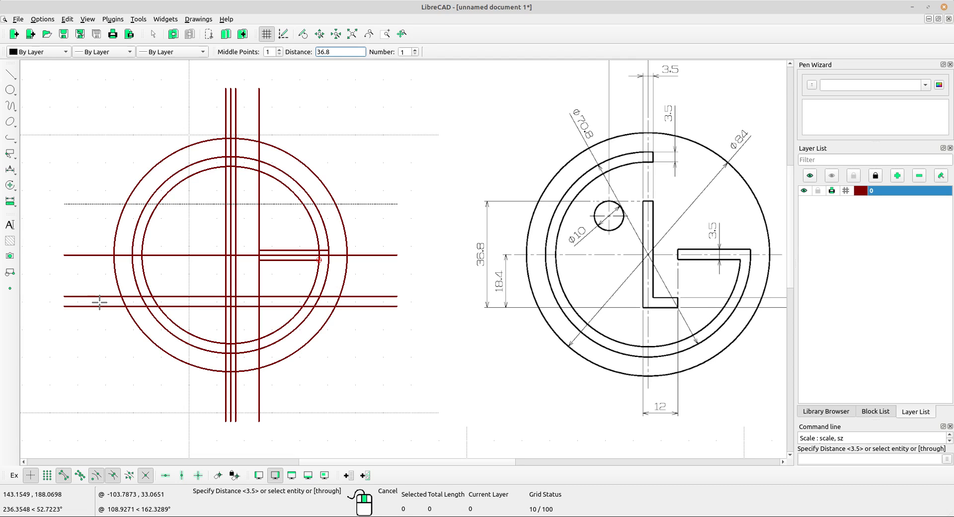
left_click(99, 302)
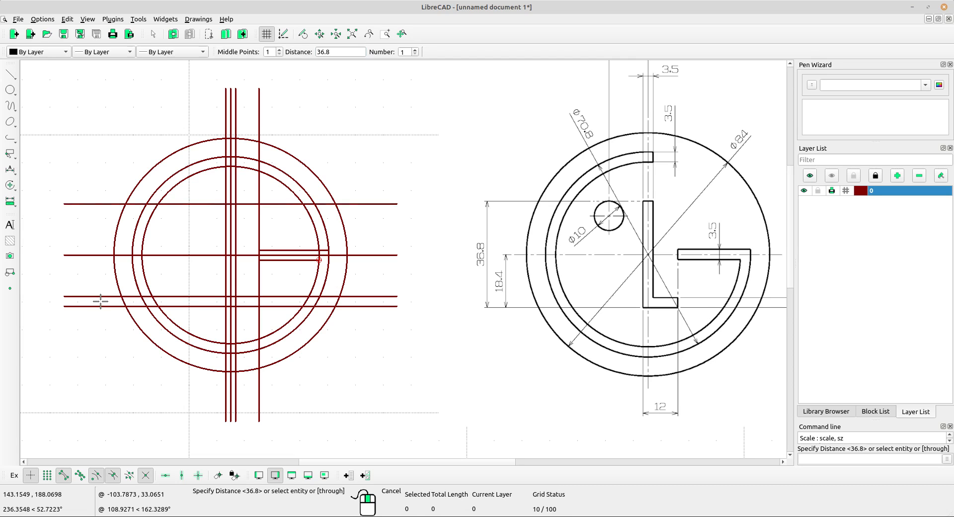
right_click(187, 221)
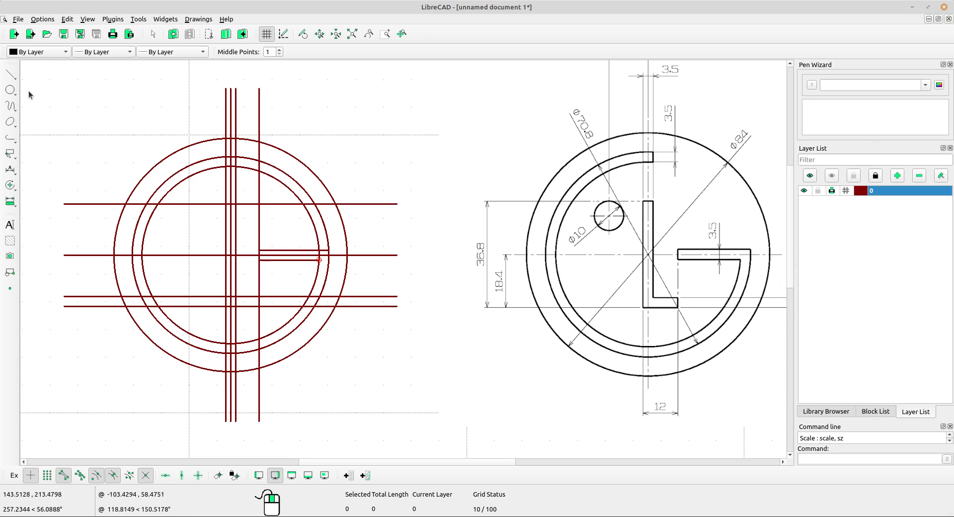
- Outline the closed L shape with connected two-point lines through the construction line intersections, with a 3.5-wide stem and a 12-long foot
left_click(11, 74)
left_click(35, 73)
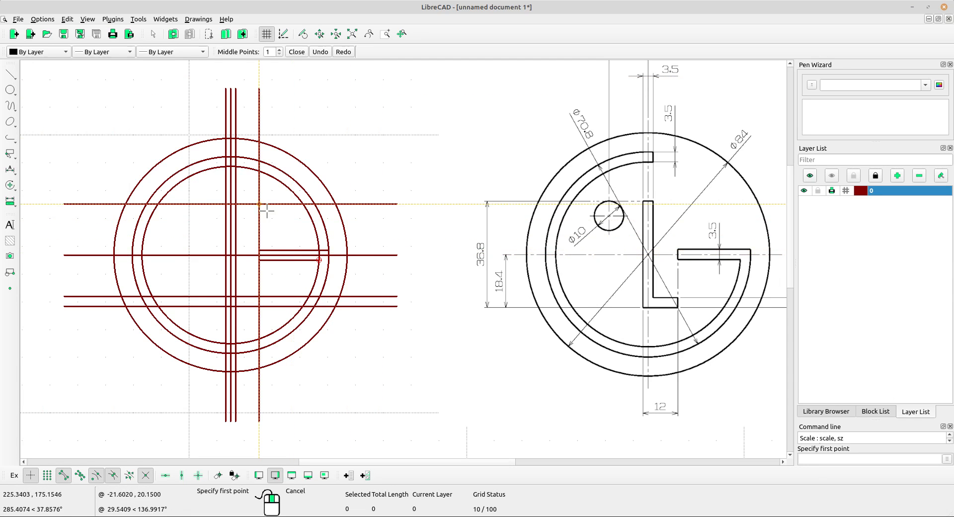
scroll(264, 209, "up", 3)
left_click(217, 204)
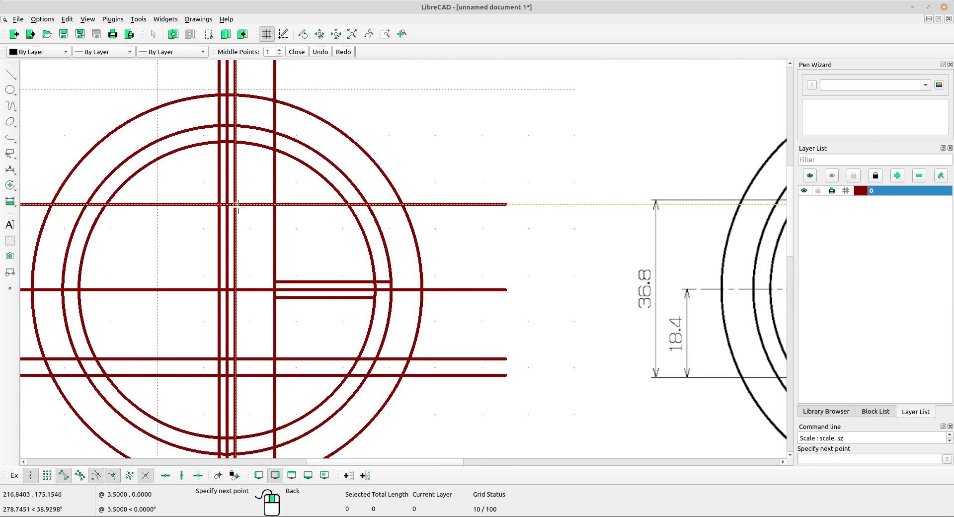
left_click(234, 205)
middle_click_drag(253, 313, 233, 220)
left_click(219, 262)
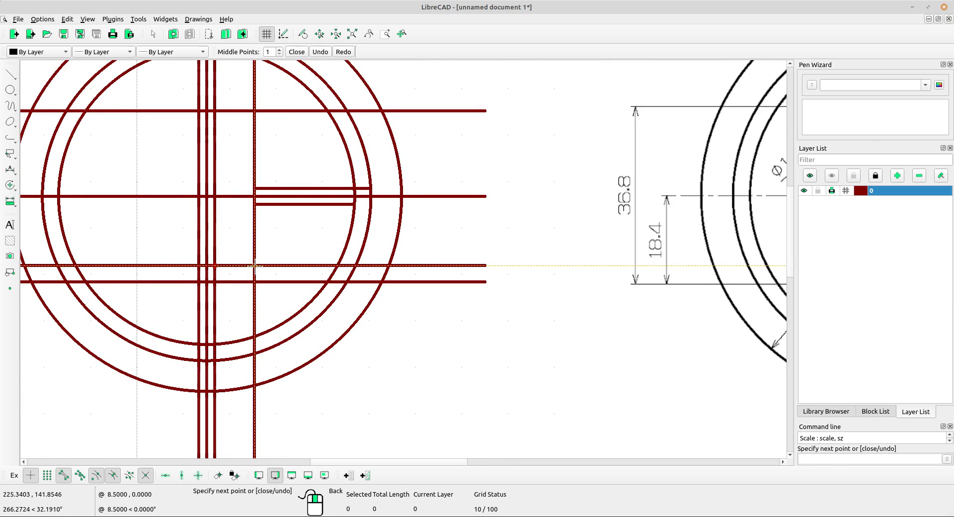
left_click(255, 281)
left_click(199, 282)
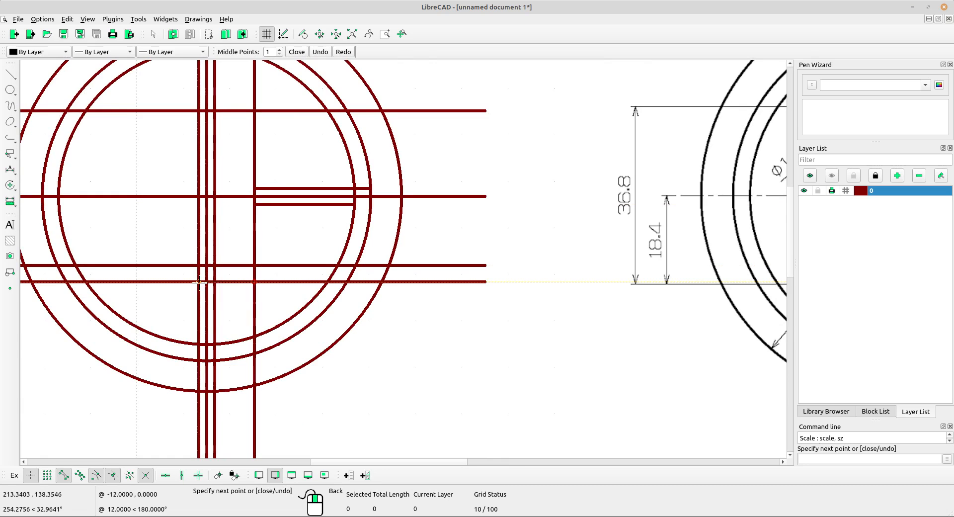
left_click(199, 110)
right_click(140, 147)
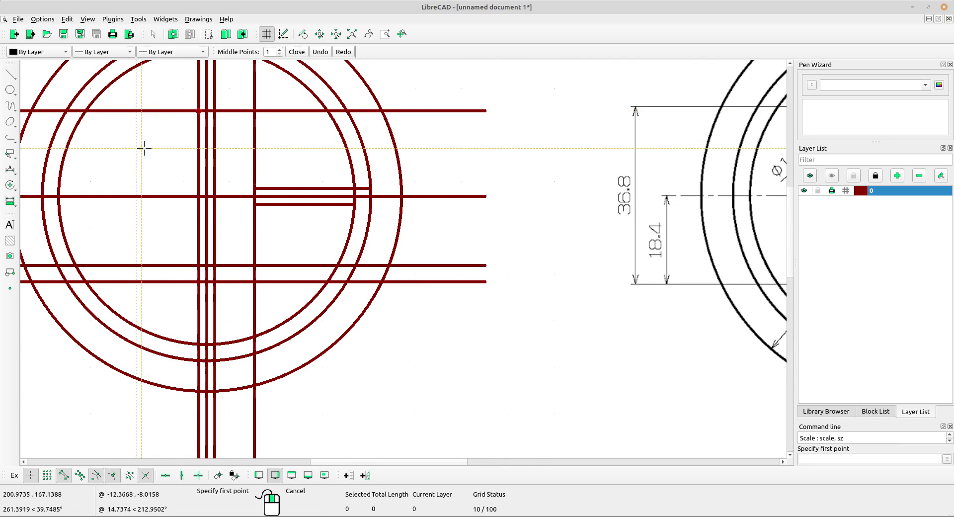
scroll(157, 150, "down", 7)
scroll(301, 187, "up", 2)
right_click(428, 192)
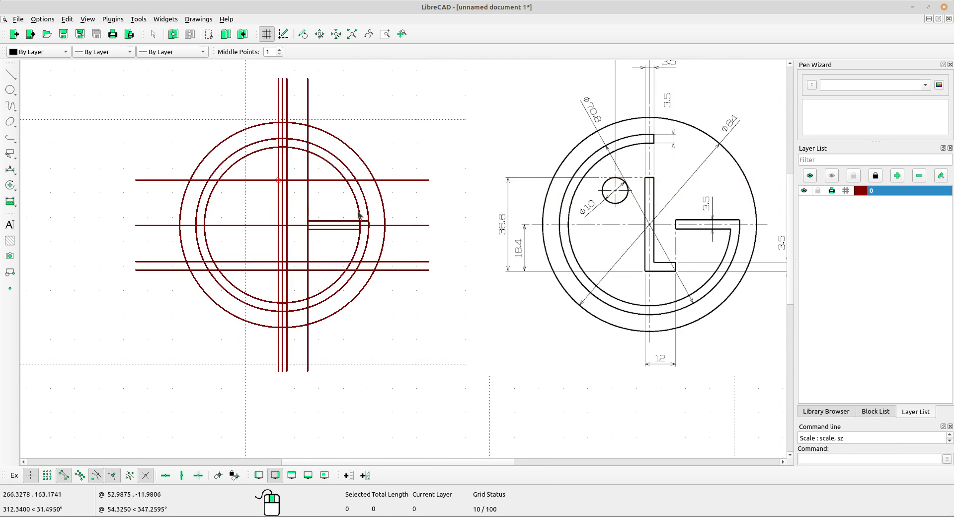
- Divide the inner circle at the G bar's upper line and at the third vertical line near the circle's top
scroll(317, 165, "up", 1)
middle_click_drag(429, 192, 334, 203)
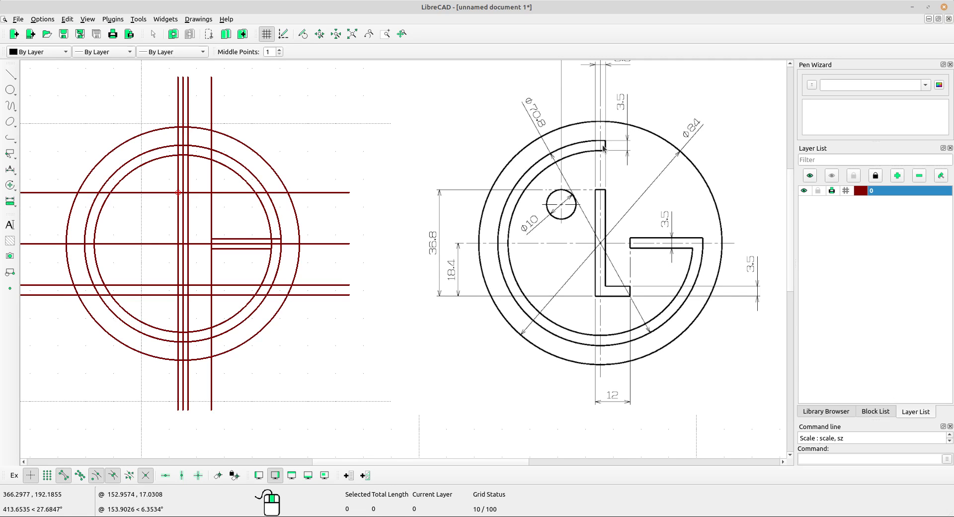
scroll(320, 165, "up", 2)
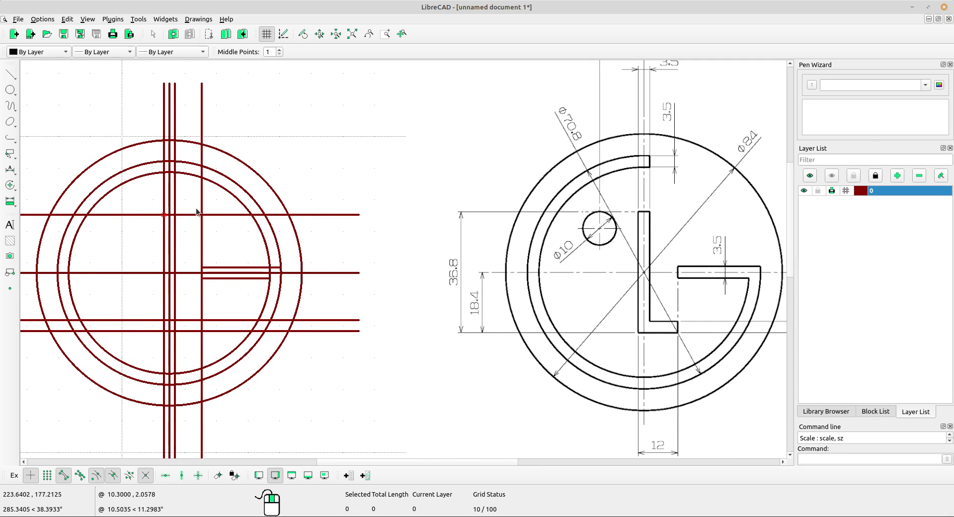
left_click(10, 184)
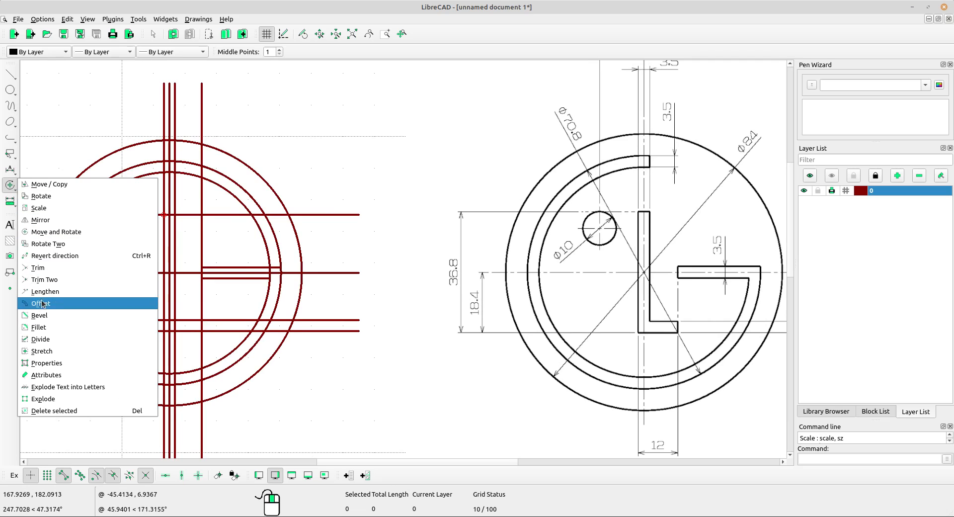
left_click(41, 339)
scroll(238, 217, "up", 1)
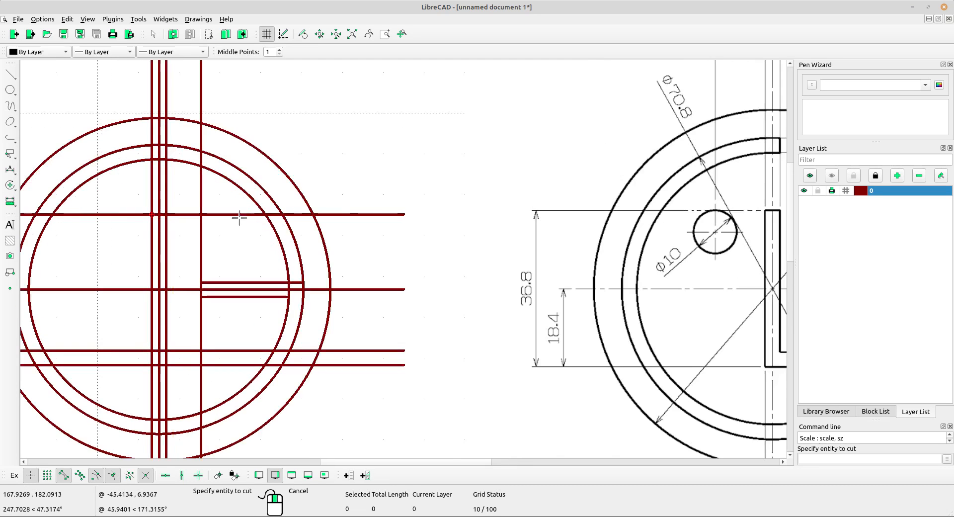
left_click(243, 191)
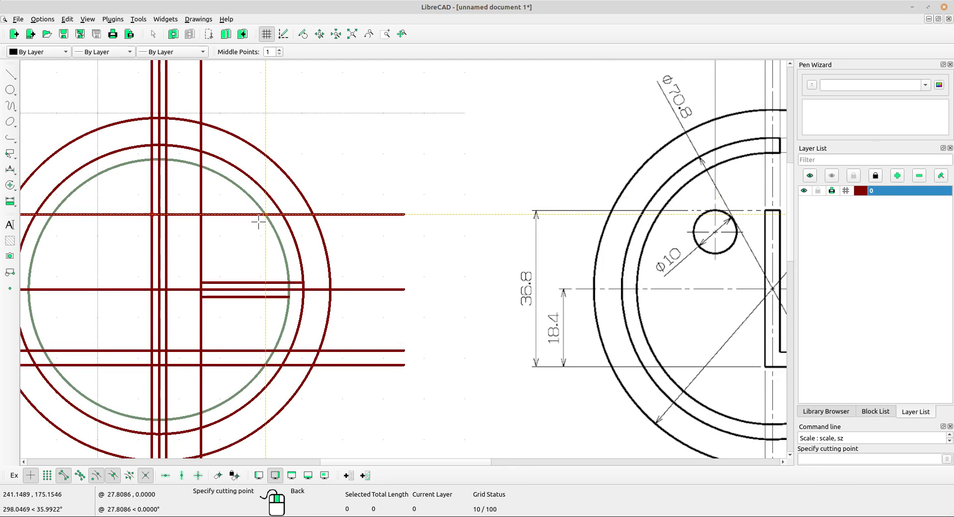
left_click(290, 281)
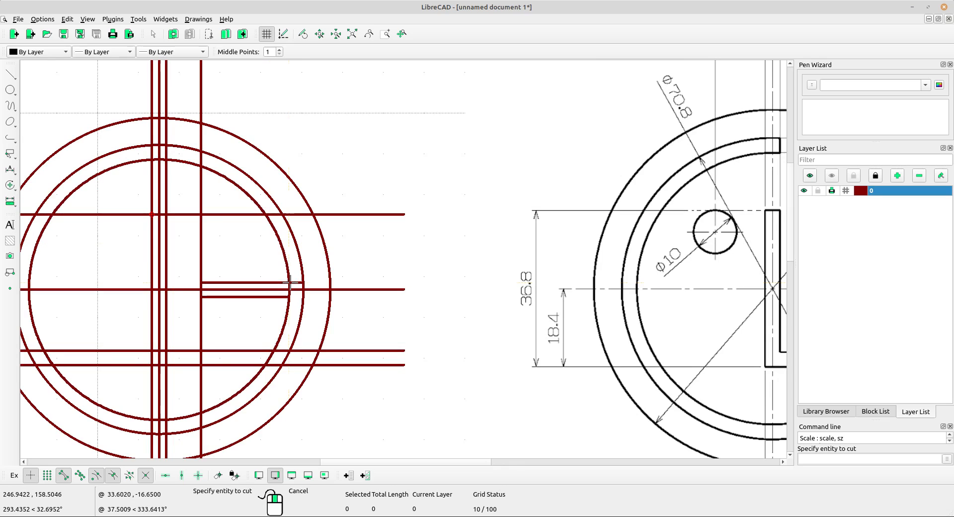
left_click(176, 160)
left_click(166, 159)
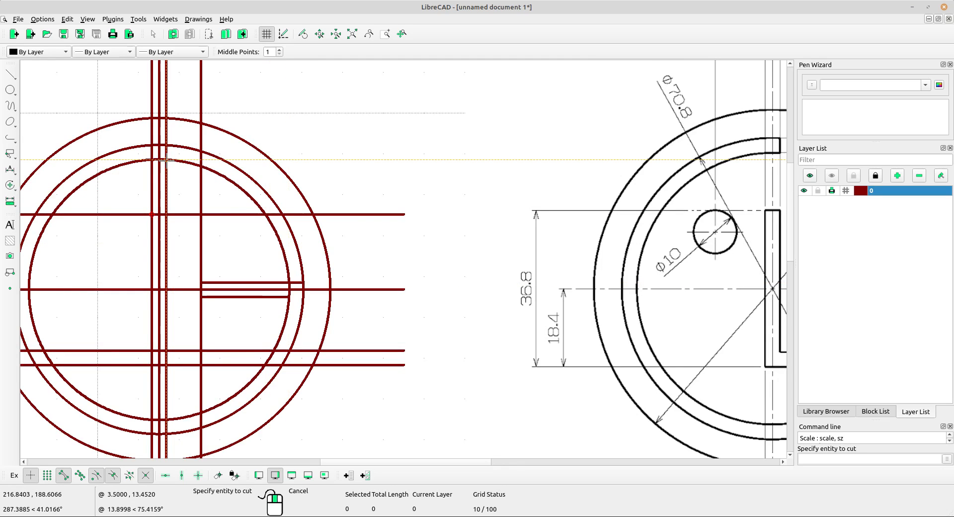
- Divide the middle circle at the bar's upper line and the third vertical line, and delete both circles' upper-right arcs between the cuts
left_click(243, 172)
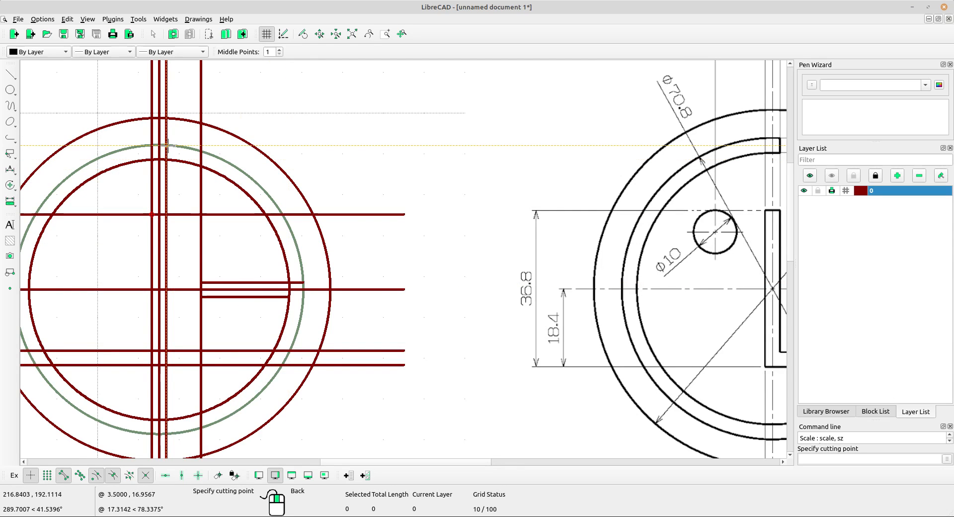
left_click(166, 144)
left_click(274, 197)
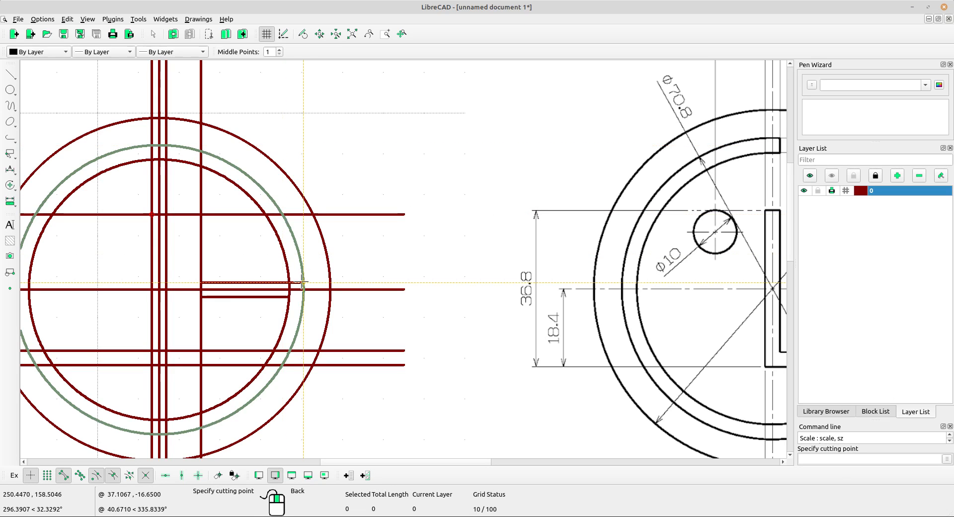
left_click(258, 193)
right_click(265, 174)
left_click_drag(267, 172, 229, 208)
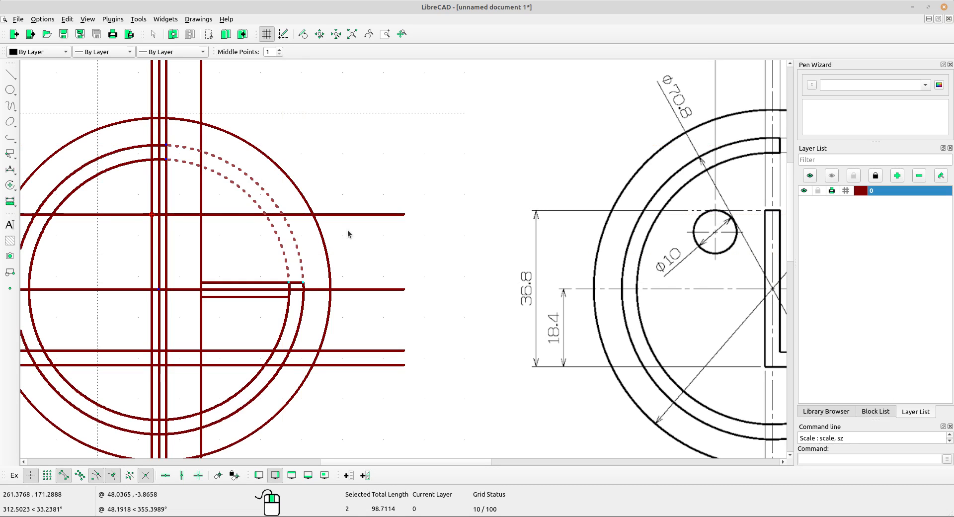
key("Delete")
- Trim the third vertical line to the G's inner arc, keeping the part above the arc
scroll(347, 232, "down", 1)
middle_click_drag(348, 232, 329, 250)
scroll(238, 196, "up", 4)
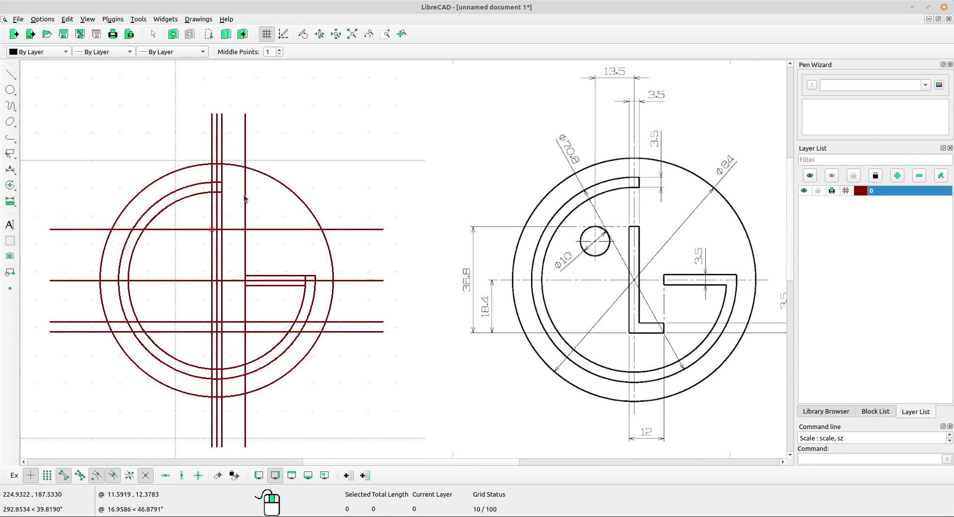
scroll(239, 196, "up", 1)
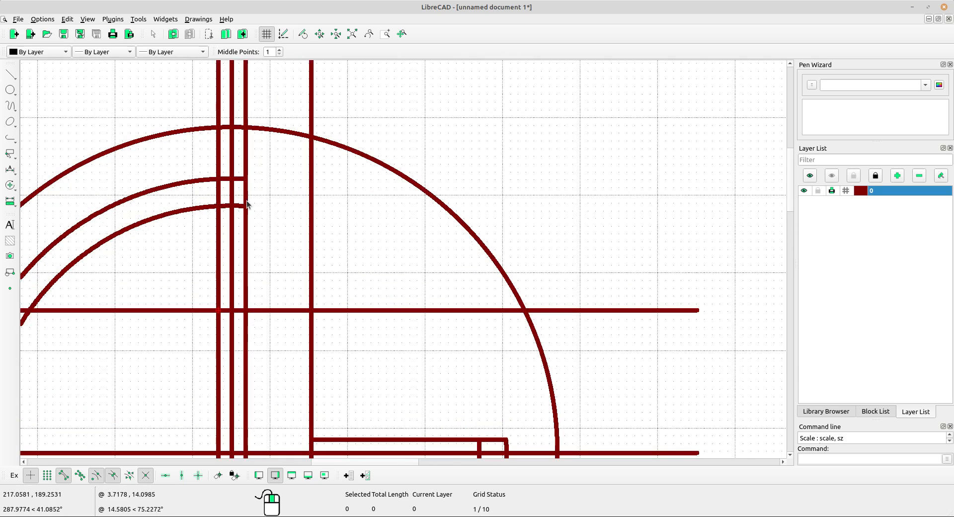
left_click(10, 187)
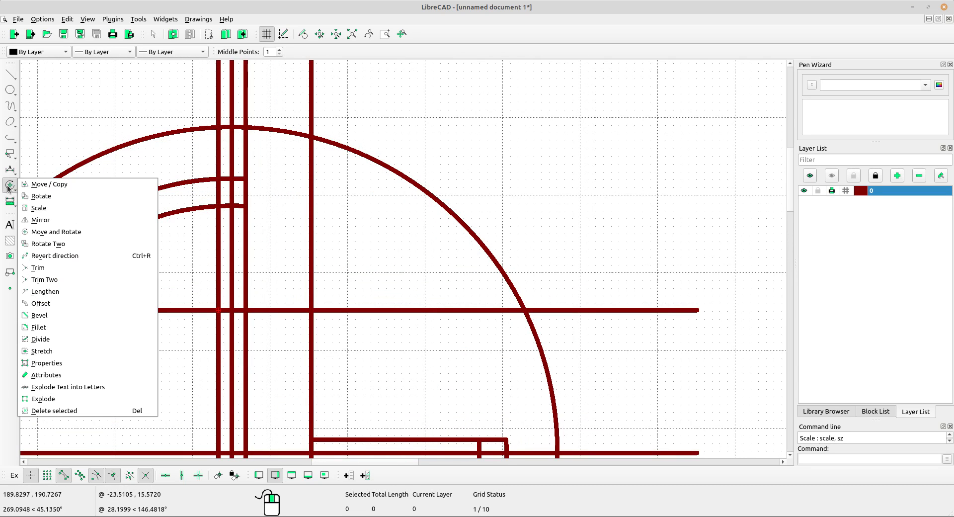
left_click(49, 267)
scroll(243, 208, "up", 2)
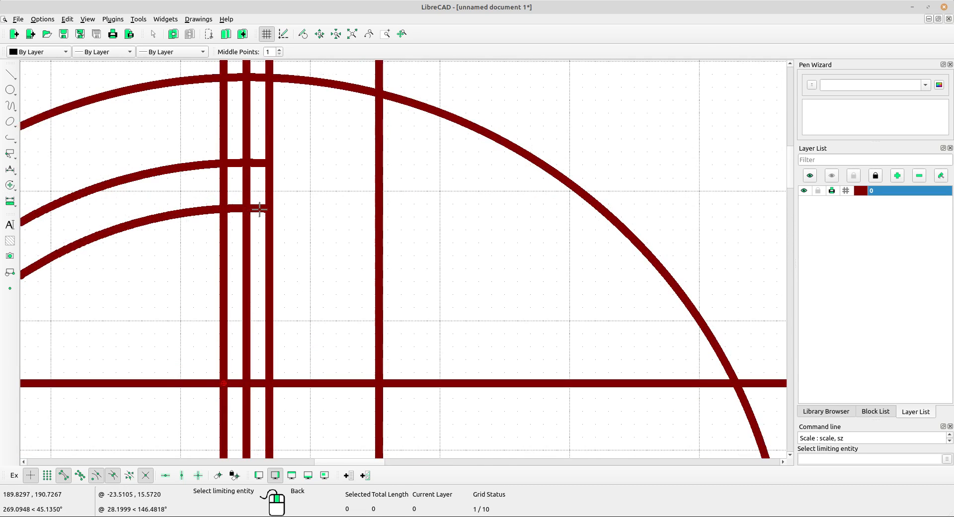
left_click(259, 208)
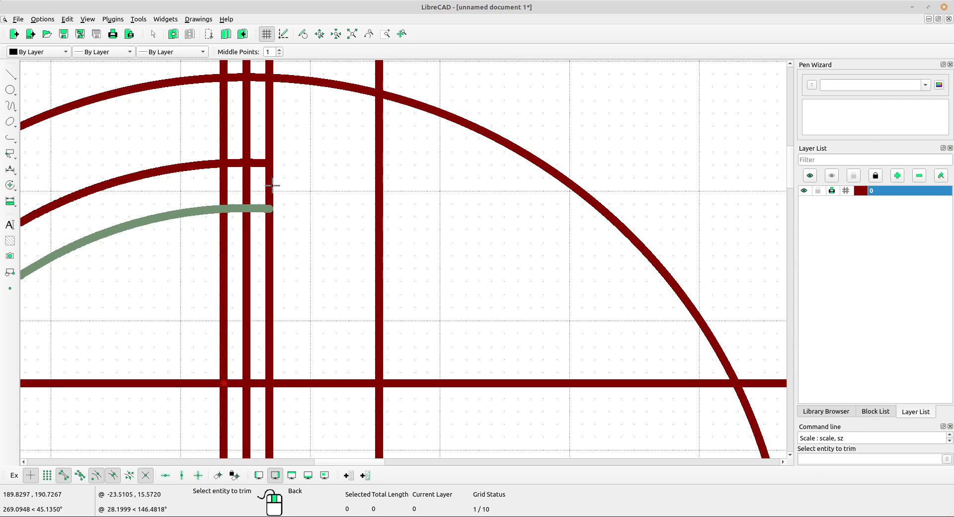
left_click(271, 185)
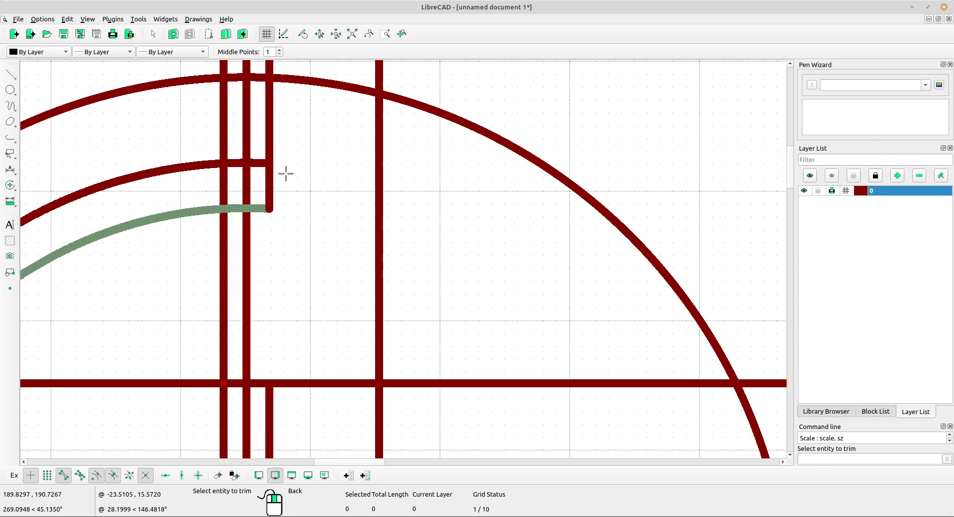
right_click(302, 166)
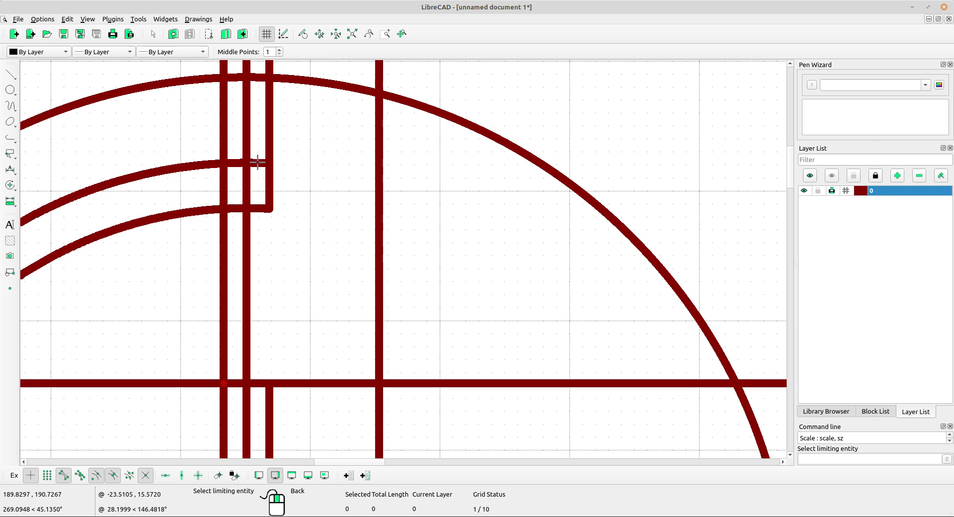
- Trim the remaining upper vertical line to the G's outer arc, keeping the short segment that closes the G's upper end
left_click(258, 162)
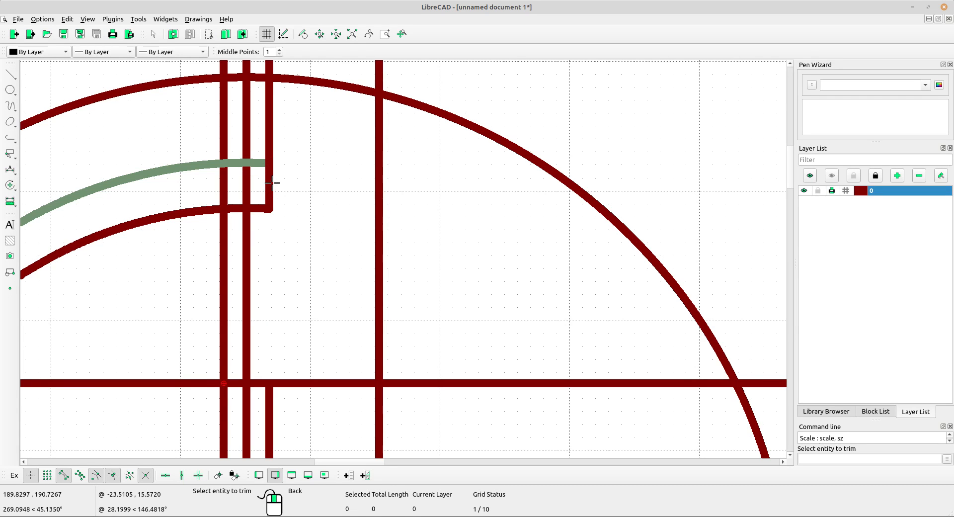
left_click(272, 180)
scroll(298, 164, "down", 2)
right_click(341, 181)
right_click(341, 181)
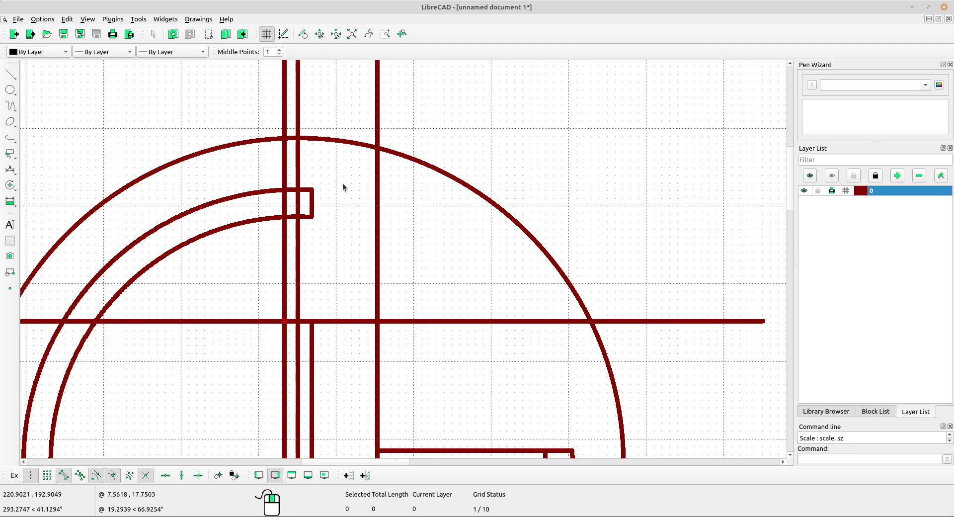
scroll(387, 229, "down", 4)
middle_click_drag(360, 241, 273, 181)
scroll(516, 245, "down", 4)
mouse_move(516, 244)
middle_mouse_down()
mouse_move(456, 240)
mouse_move(375, 207)
middle_mouse_up()
scroll(204, 207, "up", 2)
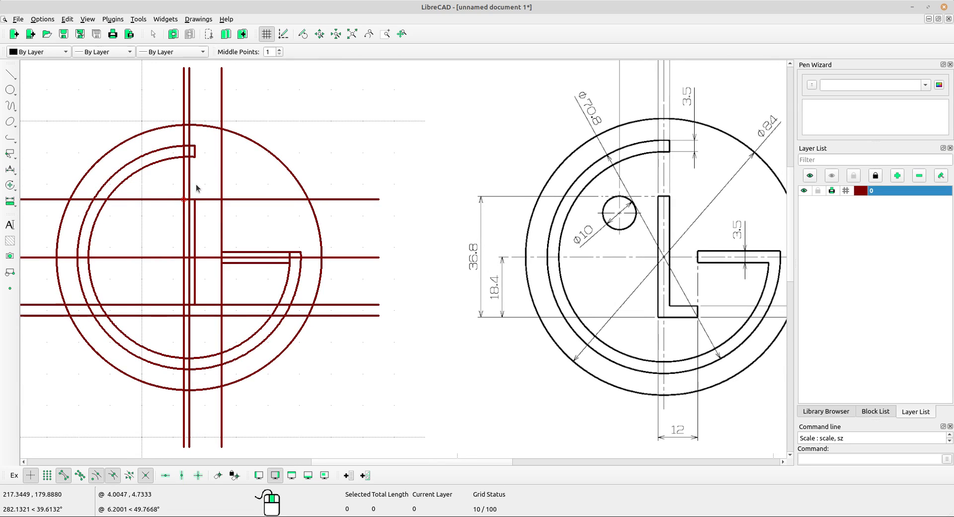
- Delete the two full-length vertical construction lines running through the L's upright and along its outer edge
left_click_drag(202, 188, 177, 181)
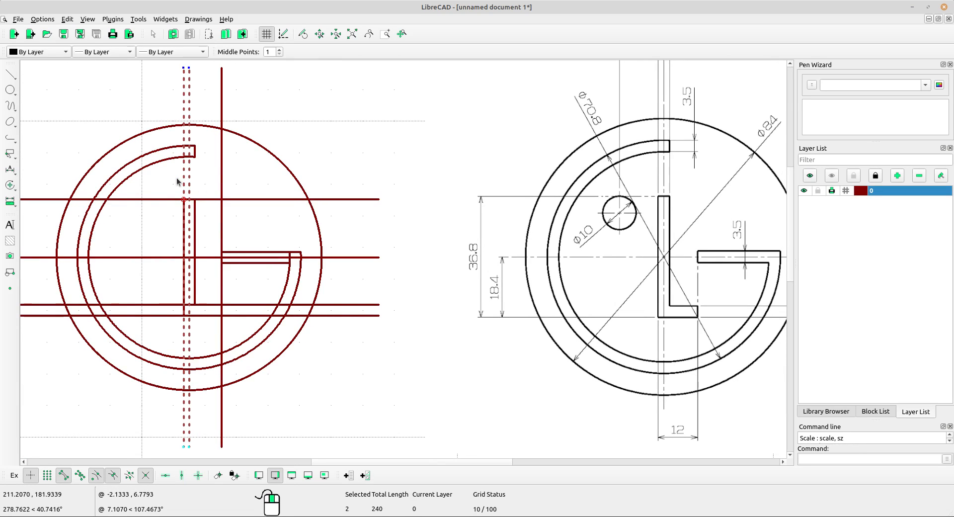
key("Delete")
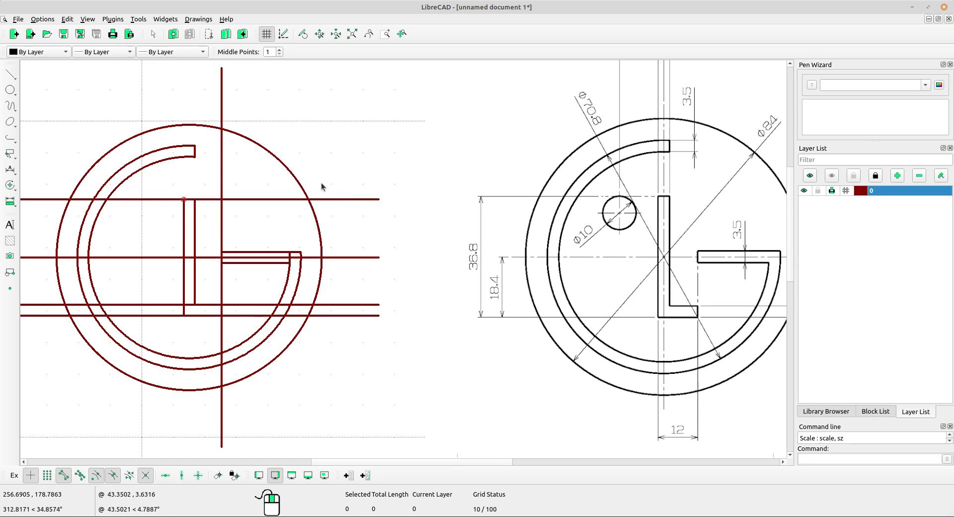
- Draw a vertical line of length 120 centred on the large circles' centre, and delete the misplaced one along the L upright's inner edge
middle_click_drag(294, 155, 309, 219)
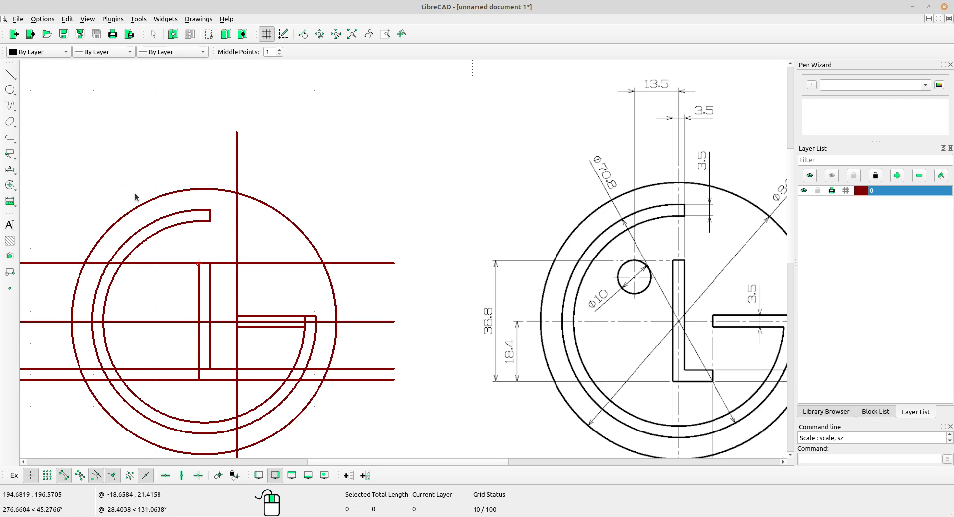
left_click(10, 74)
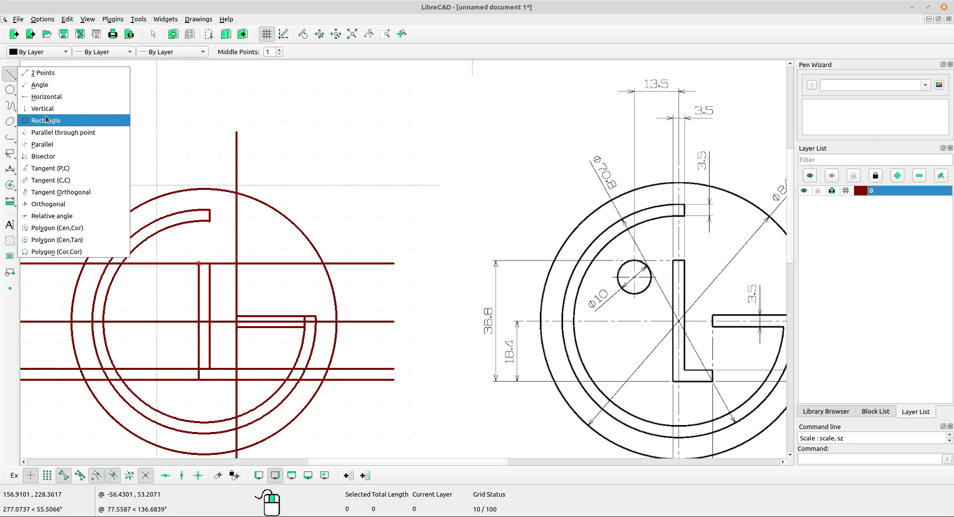
left_click(197, 161)
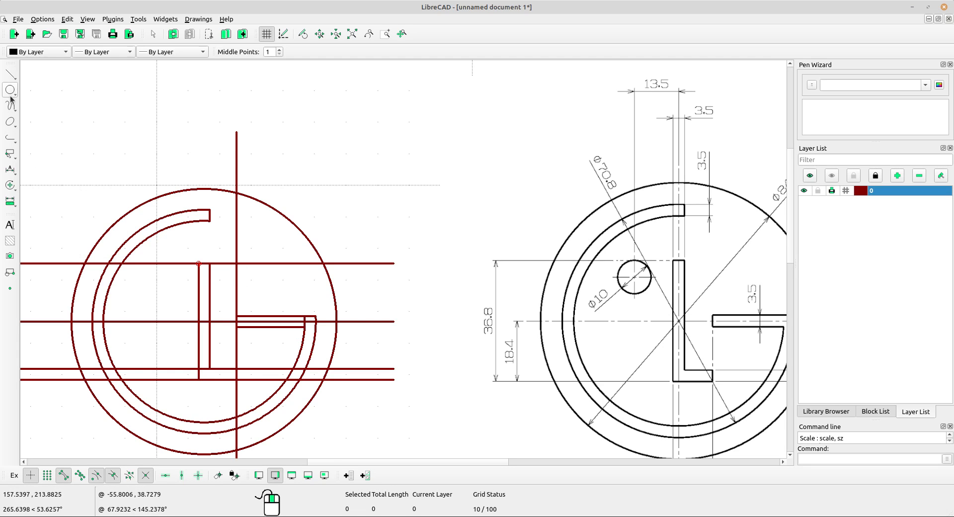
left_click(10, 75)
left_click(48, 108)
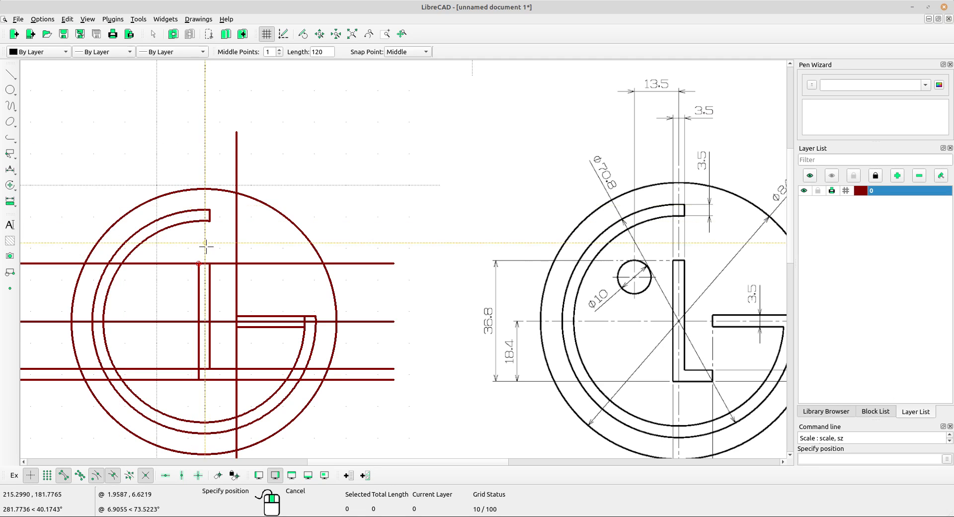
left_click(209, 321)
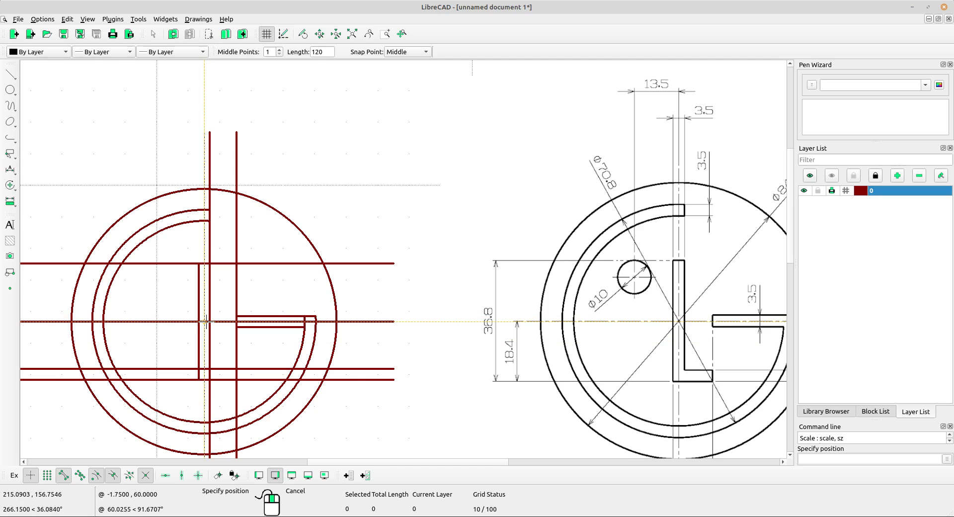
left_click(203, 322)
key("Escape")
left_click(210, 164)
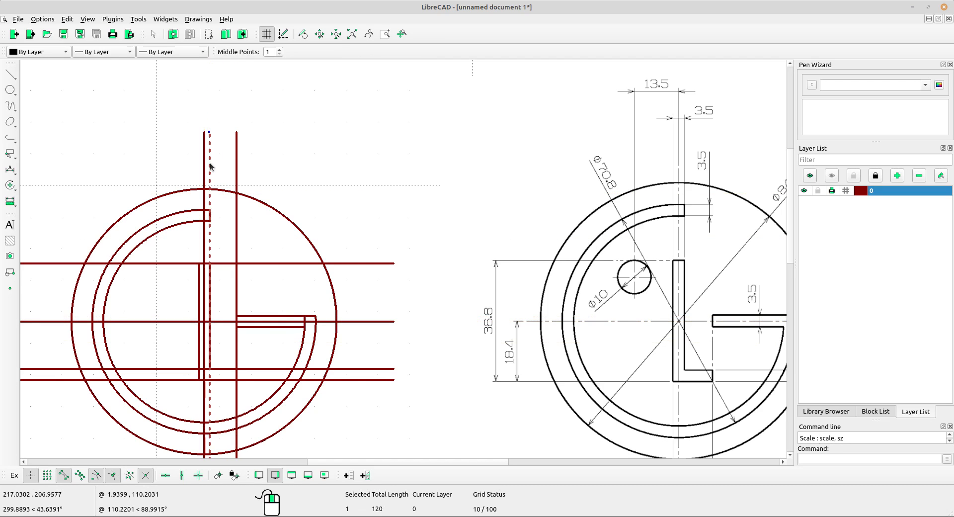
key("Delete")
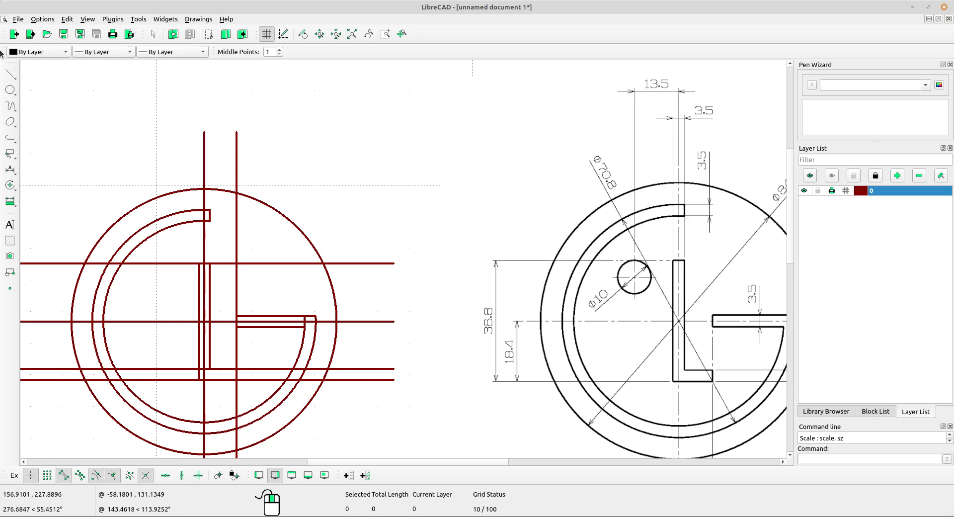
- Create a parallel of the vertical centre line at a distance of 13.5, on the side away from the G's bar
left_click(11, 80)
left_click(42, 144)
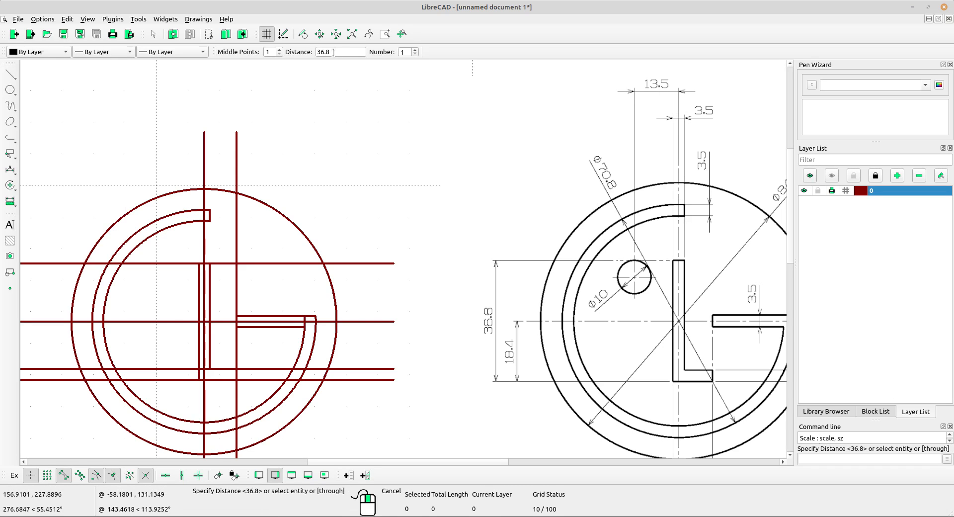
type("1")
left_click(202, 151)
right_click(181, 263)
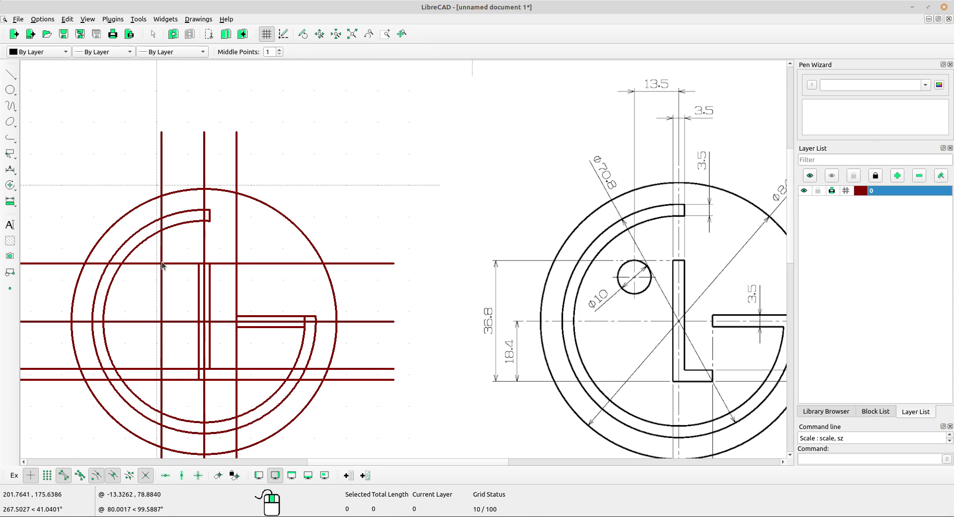
- Draw a circle of radius 5 centred where the 13.5 offset line crosses the horizontal line at the L's upper end
left_click(10, 89)
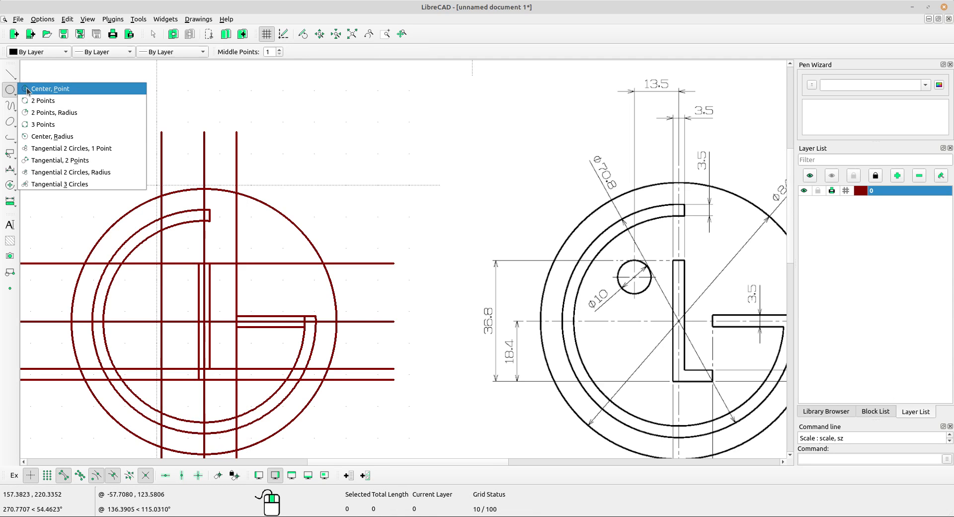
left_click(52, 136)
left_click_drag(338, 52, 298, 52)
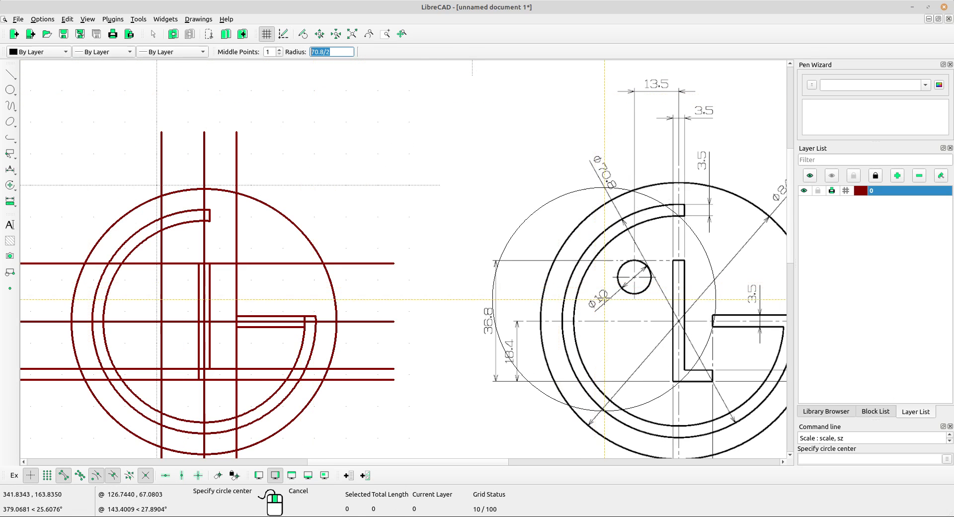
type("10")
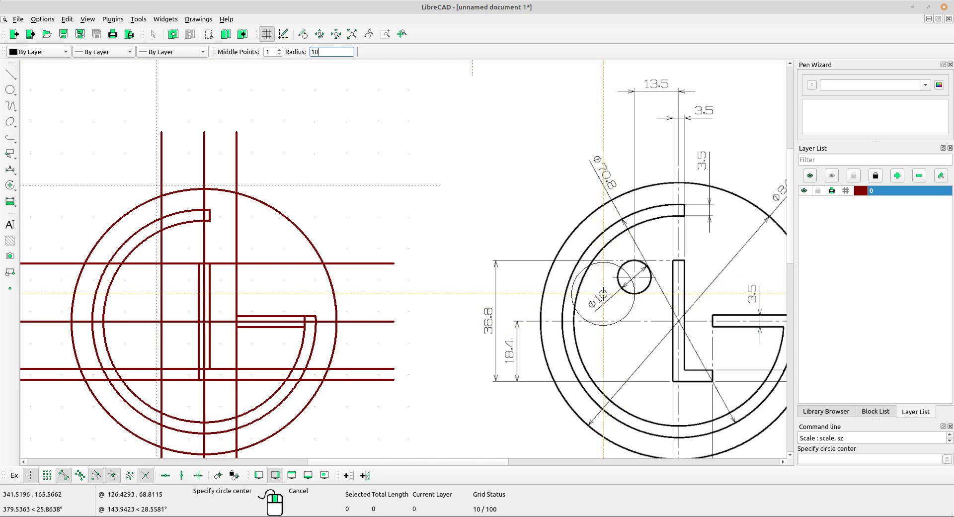
double_click(312, 51)
type("5")
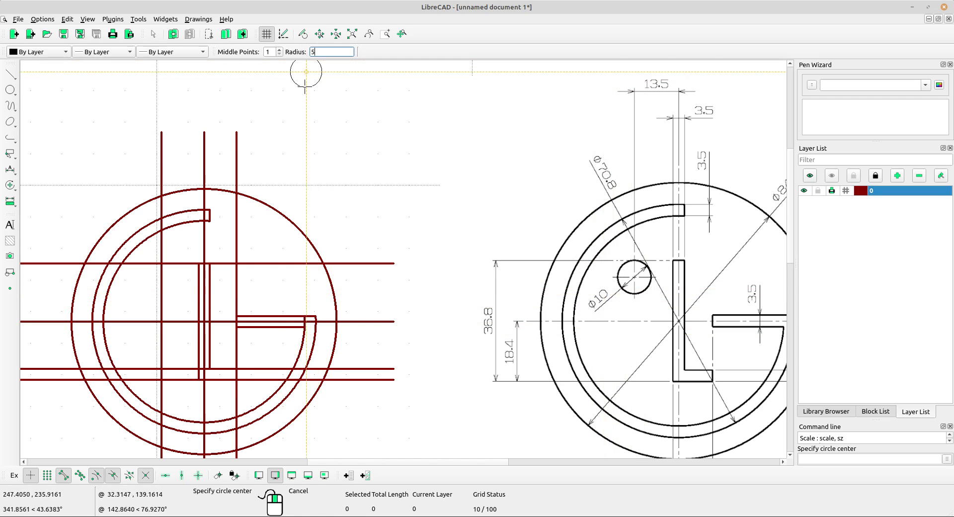
scroll(171, 265, "up", 2)
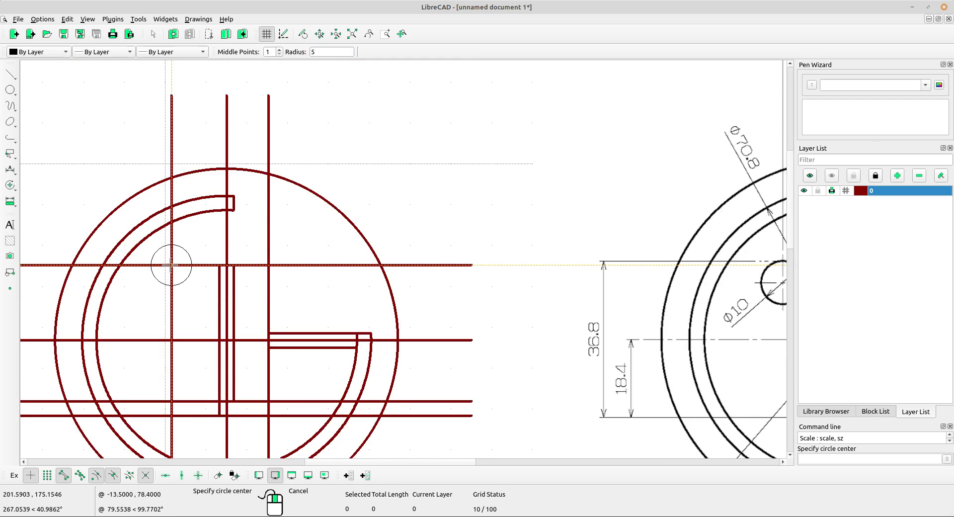
left_click(171, 265)
scroll(193, 193, "down", 2)
right_click(347, 197)
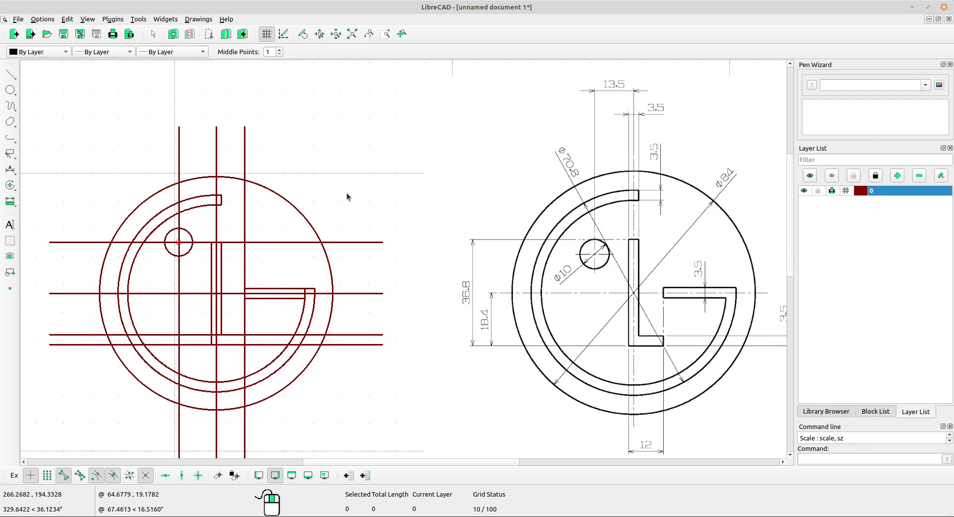
- Delete the two construction lines crossing in the small circle and the vertical line through the logo's centre
scroll(197, 257, "up", 1)
left_click_drag(194, 249, 186, 238)
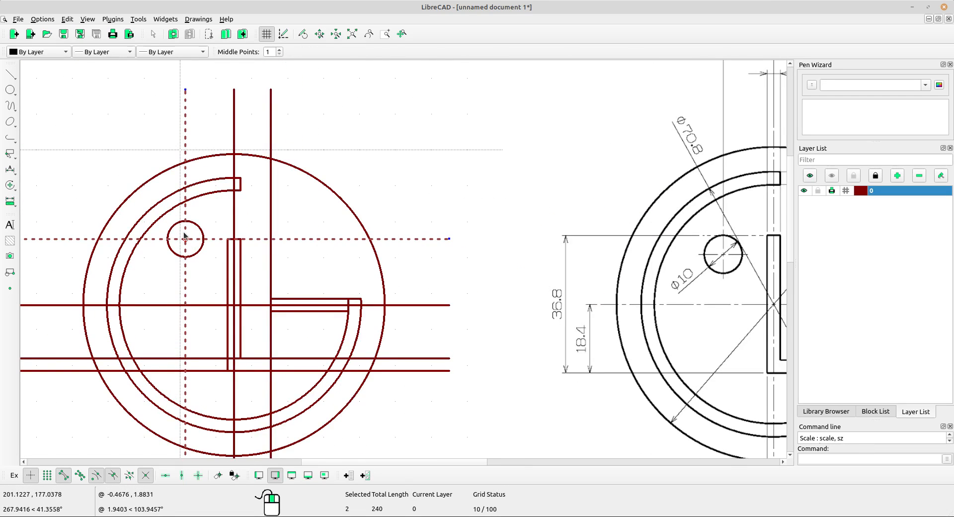
key("Delete")
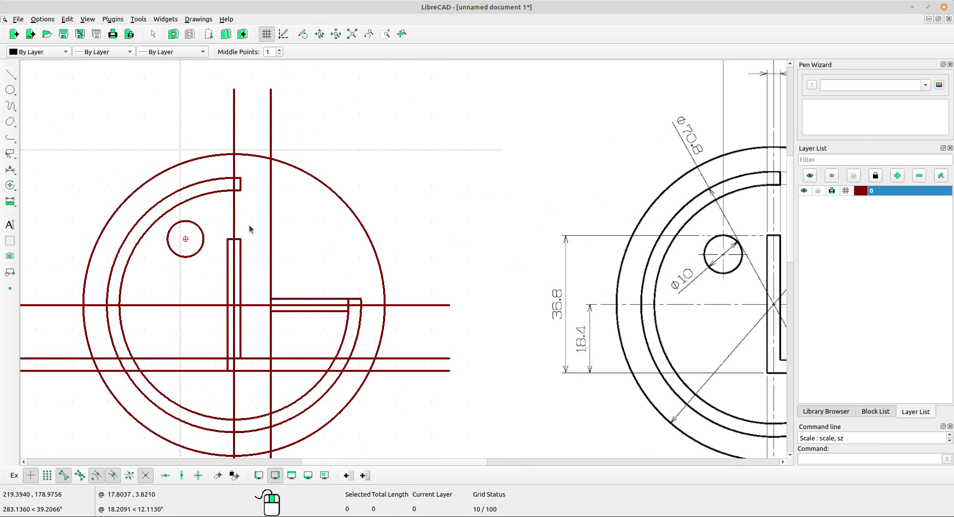
left_click_drag(250, 229, 230, 217)
key("Delete")
- Delete the horizontal centre line and the two full-length horizontal construction lines along the L's foot
middle_click_drag(319, 320, 305, 254)
left_click_drag(183, 265, 169, 232)
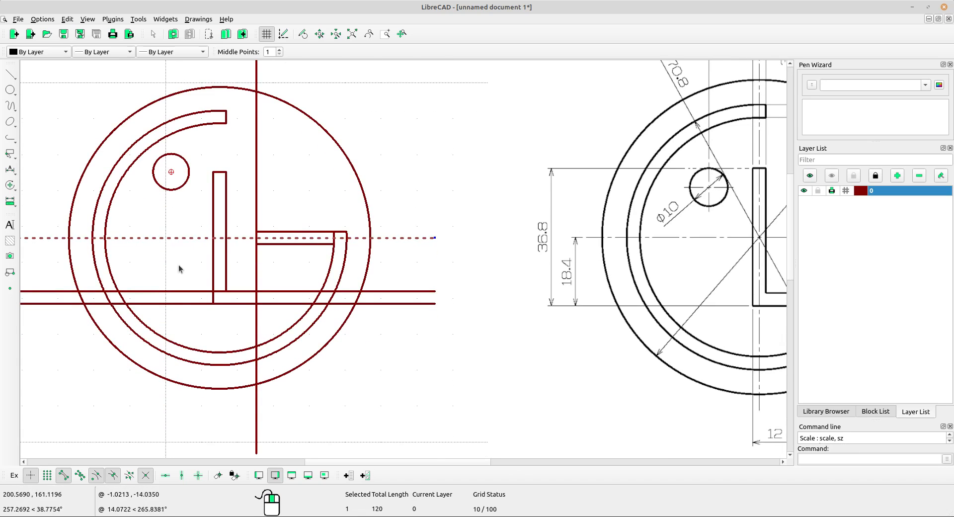
key("Delete")
left_click_drag(178, 311, 170, 283)
key("Delete")
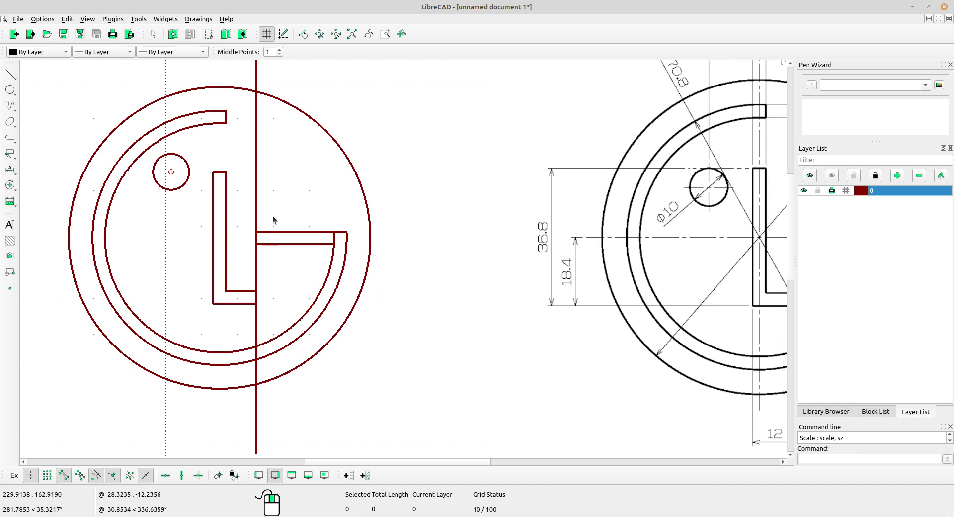
- Delete the remaining vertical construction line between the L's foot and the G's bar
scroll(268, 230, "up", 3)
scroll(348, 293, "down", 3)
middle_click_drag(354, 297, 328, 281)
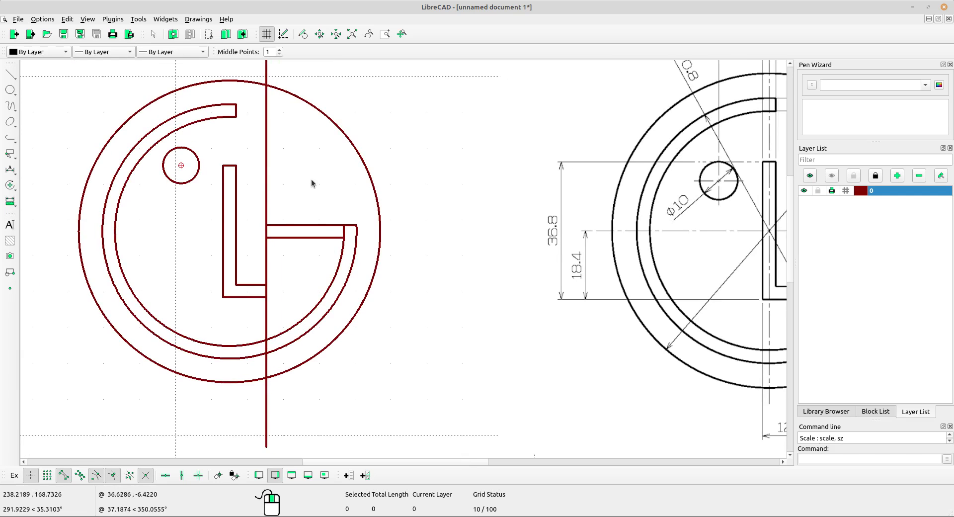
left_click(263, 164)
key("Delete")
- Trim the G's inner arc to the bar's lower line, removing the piece that crosses the bar
scroll(391, 262, "down", 3)
scroll(356, 240, "up", 5)
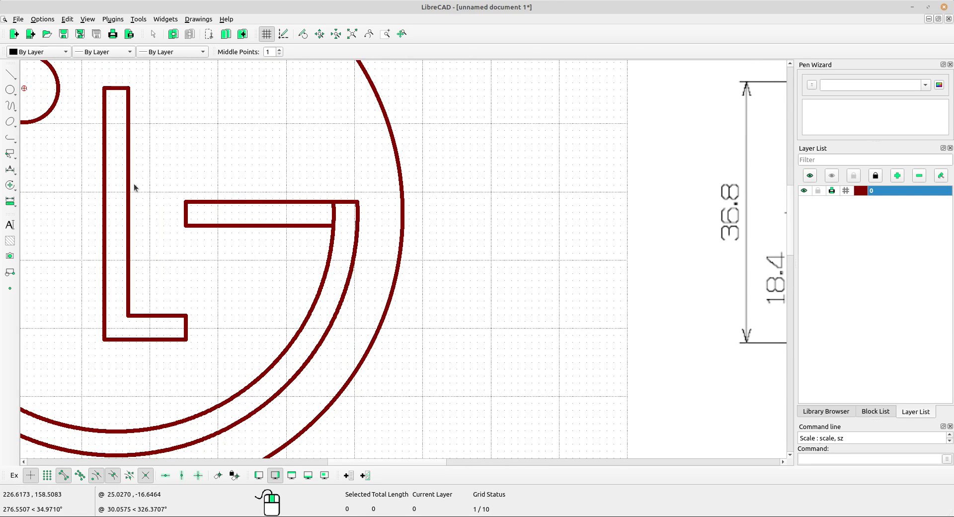
left_click(13, 190)
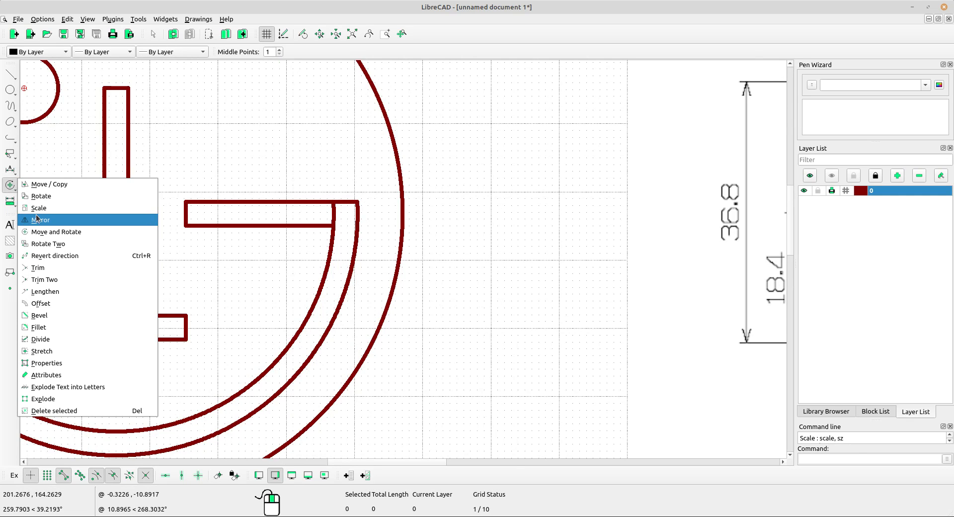
left_click(39, 269)
left_click(312, 225)
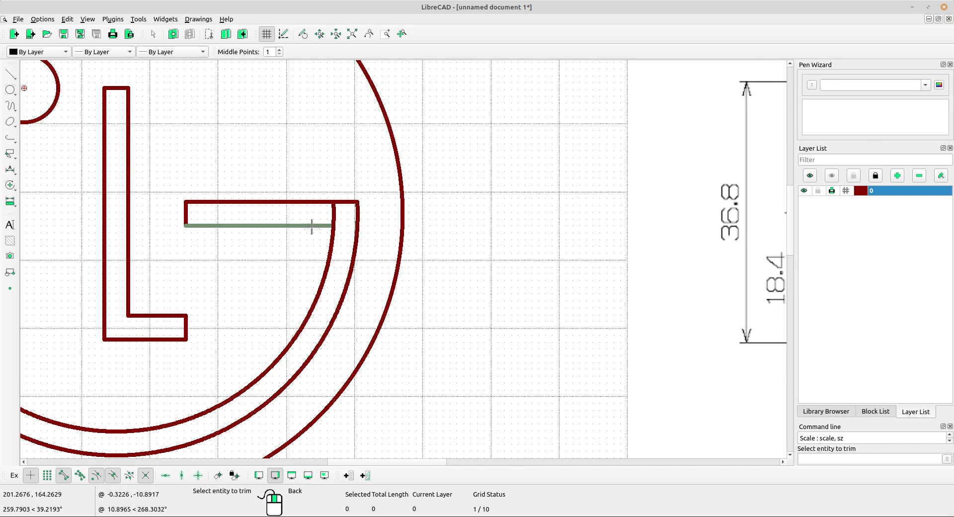
scroll(312, 225, "down", 2)
scroll(267, 219, "down", 2)
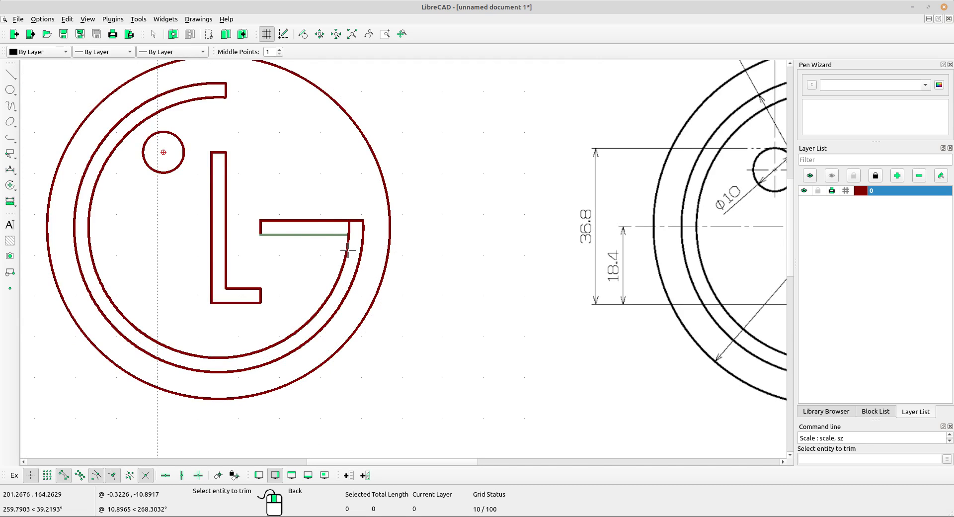
right_click(308, 145)
right_click(308, 145)
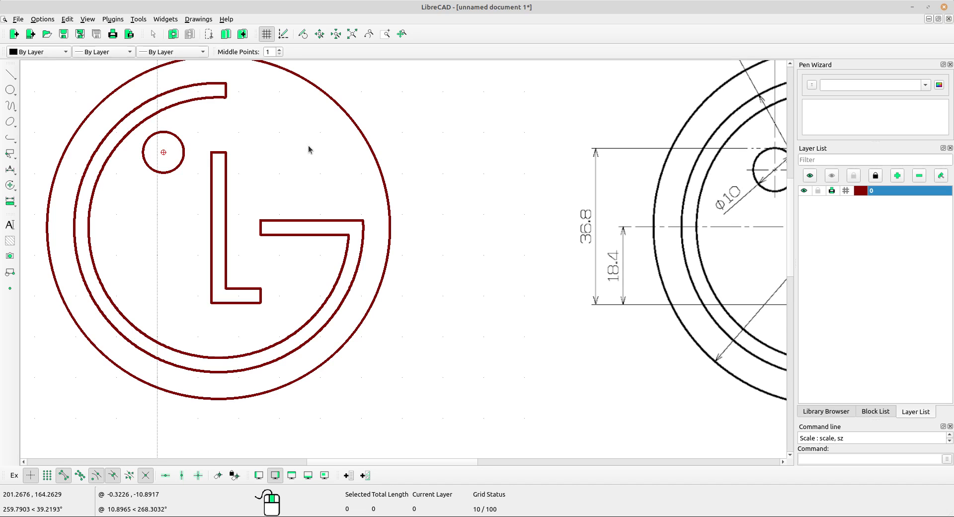
- Select the entire redrawn logo and fill it with a solid hatch
scroll(401, 282, "down", 3)
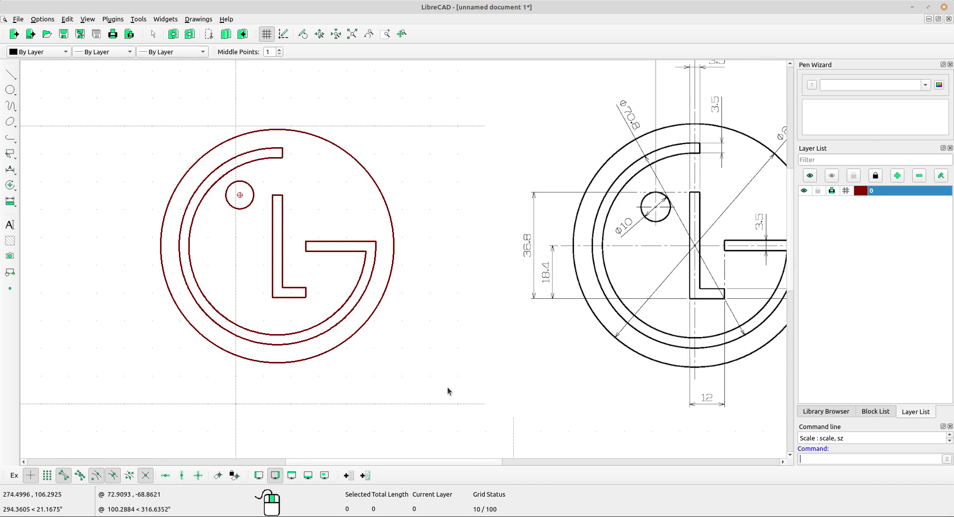
scroll(451, 391, "down", 2)
middle_click_drag(454, 396, 346, 387)
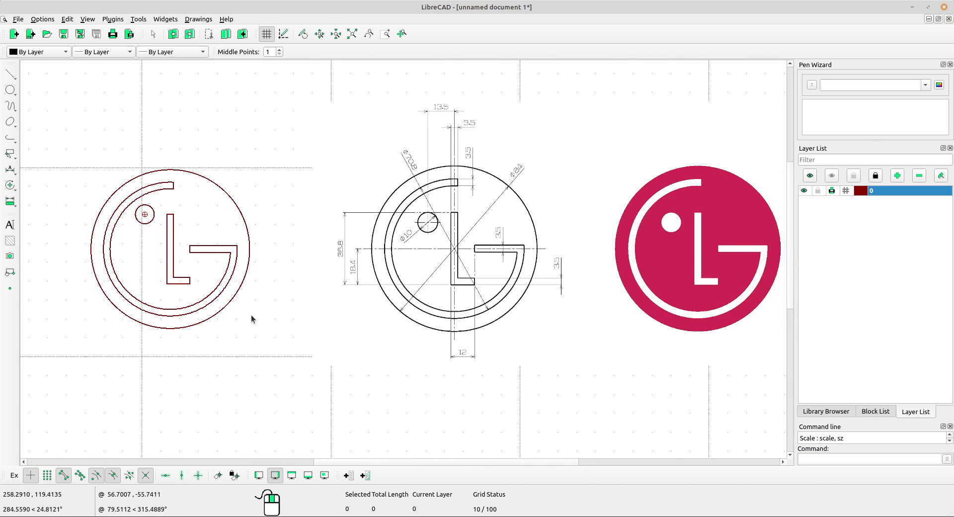
scroll(170, 268, "up", 1)
scroll(171, 268, "down", 1)
middle_click_drag(171, 268, 198, 303)
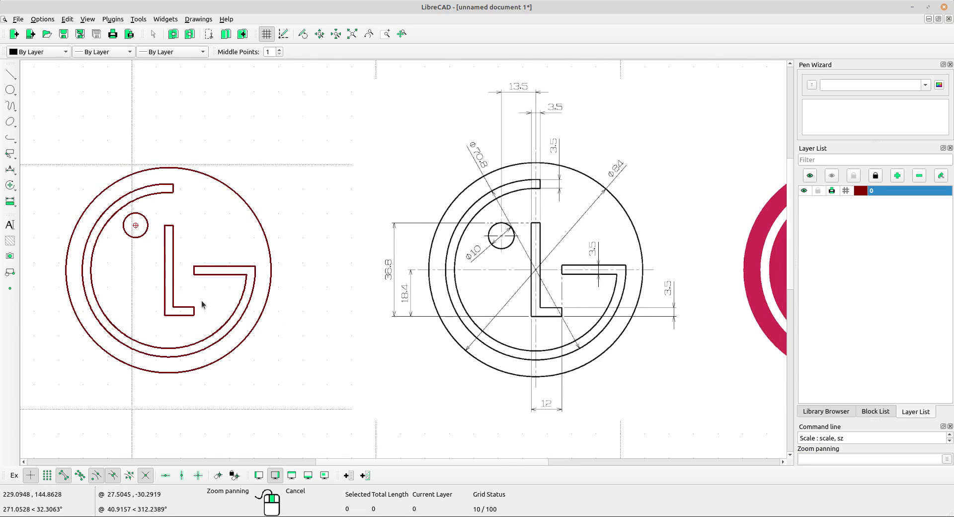
left_click(320, 372)
left_click(103, 125)
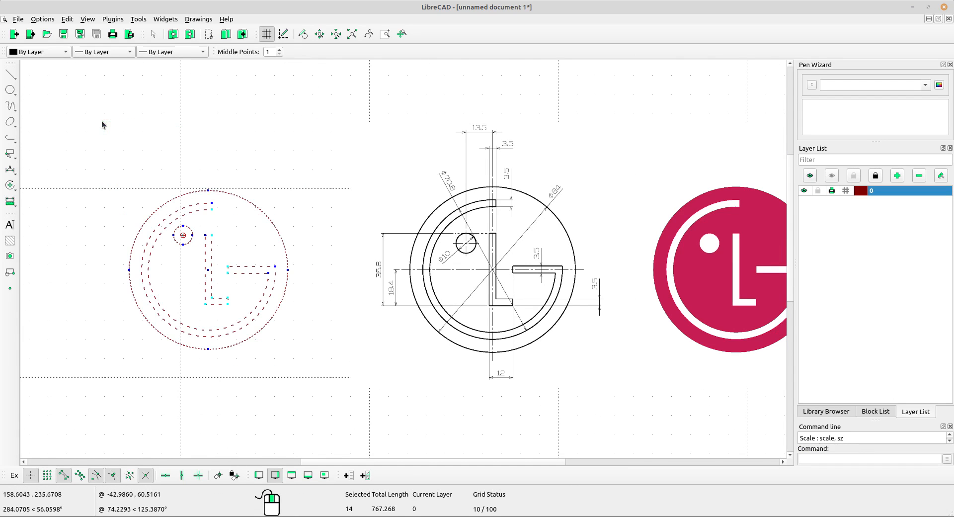
left_click(10, 241)
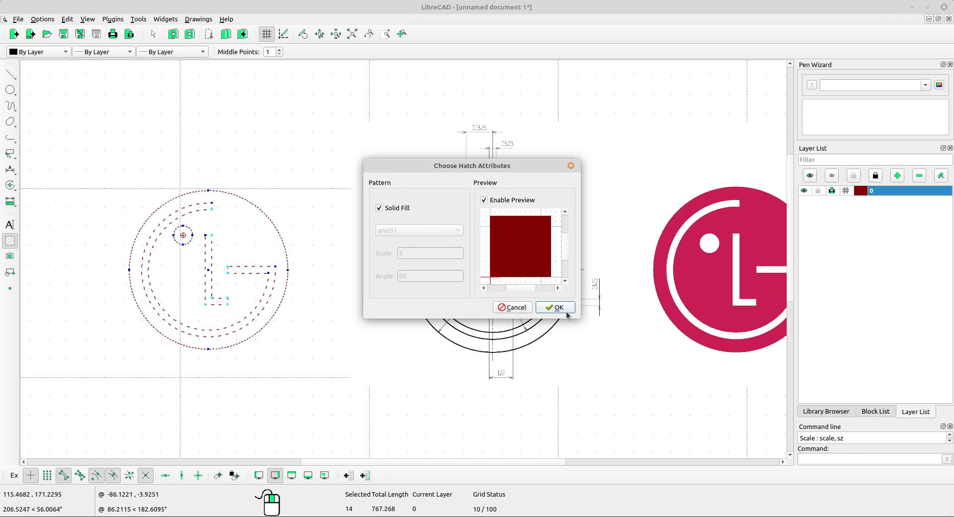
left_click(557, 307)
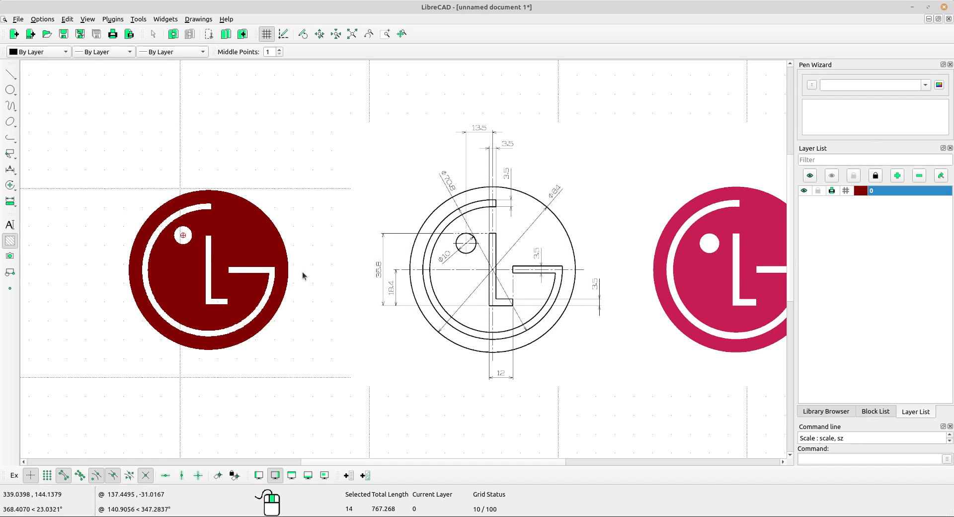
scroll(252, 258, "up", 1)
scroll(249, 255, "down", 1)
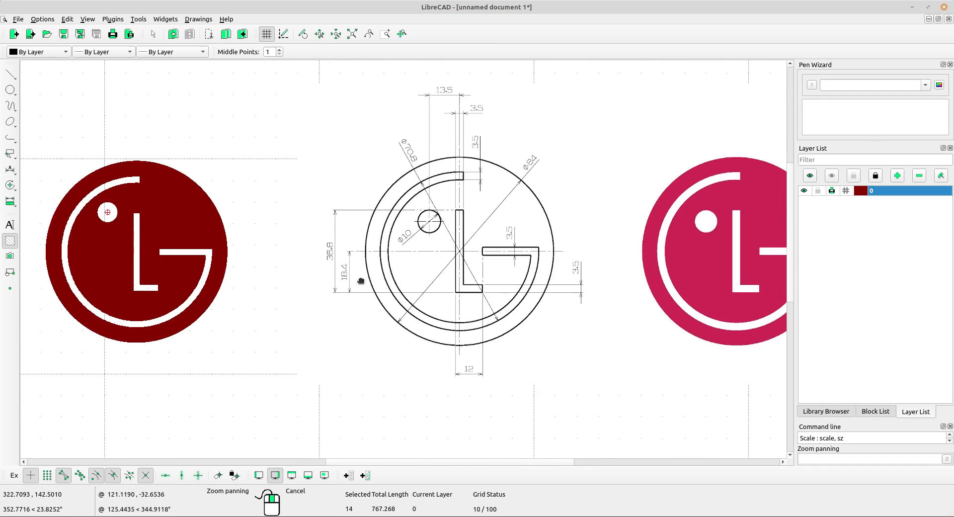
scroll(225, 225, "up", 1)
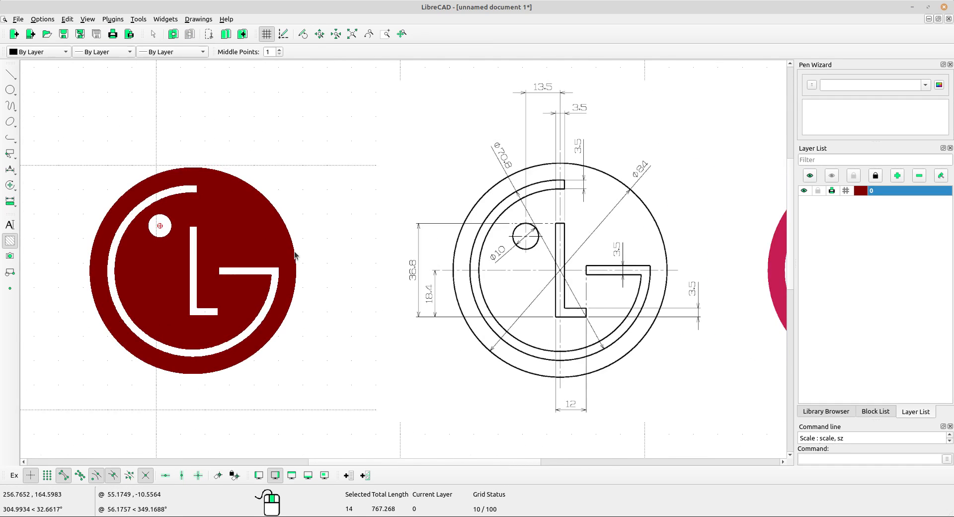
- Select the logo's solid hatch and change its colour attribute to Red
left_click(250, 237)
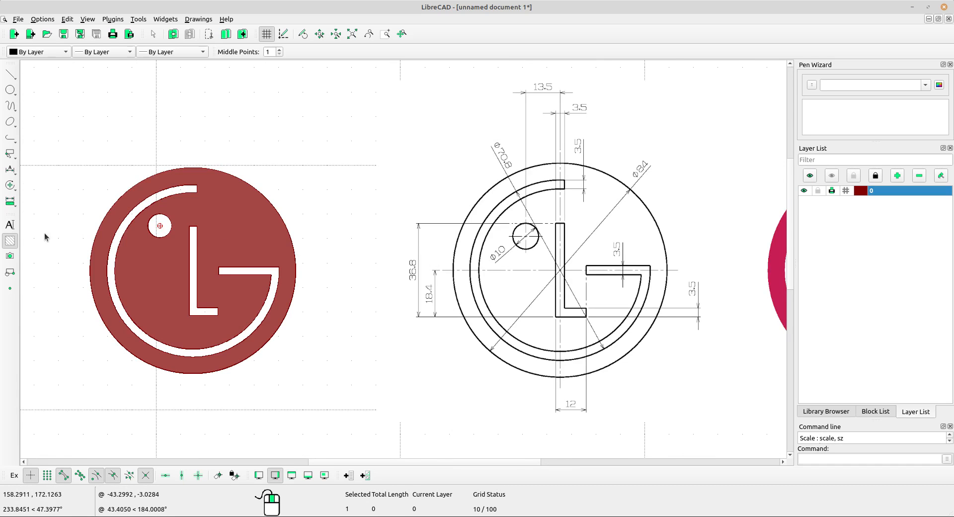
left_click(14, 190)
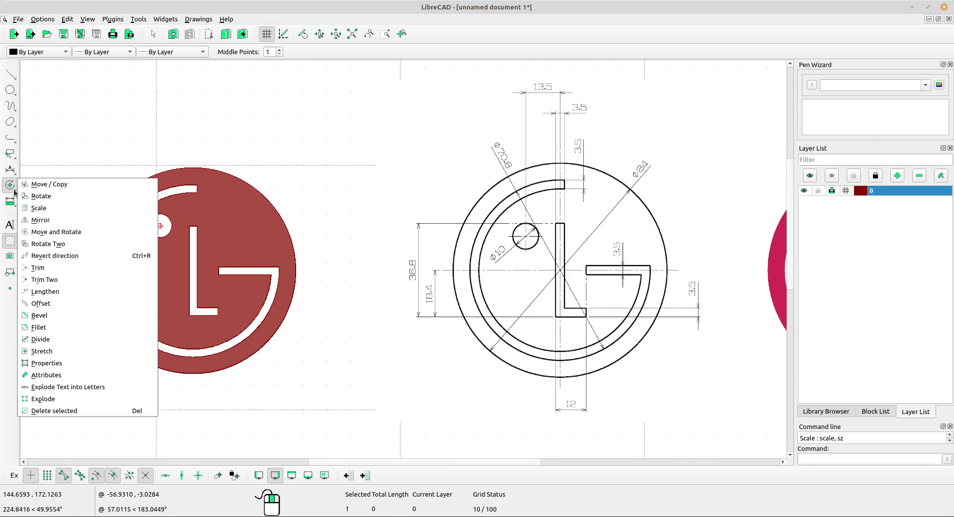
left_click(54, 374)
left_click(497, 228)
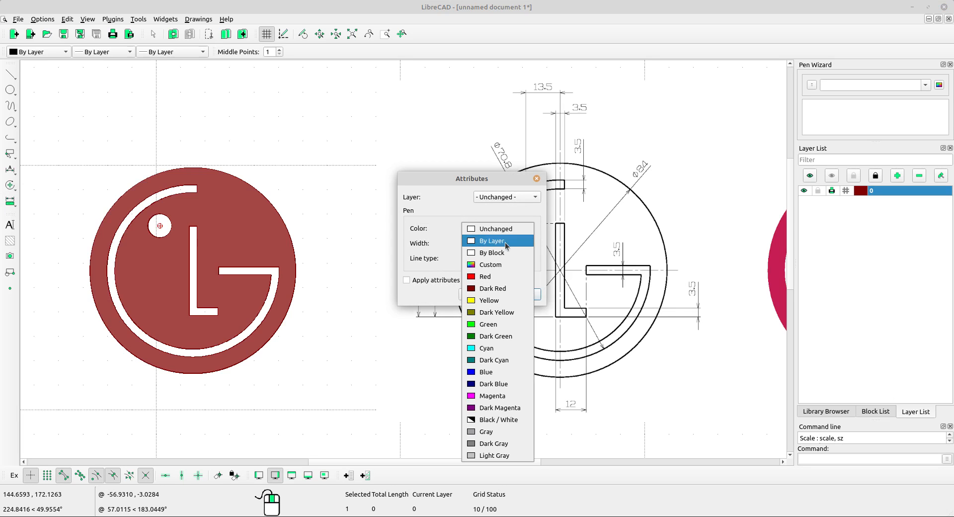
left_click(477, 277)
left_click(521, 294)
- Examine the recoloured logo against the dimensioned drawing and the coloured reference, including its outlines up close
scroll(321, 248, "down", 4)
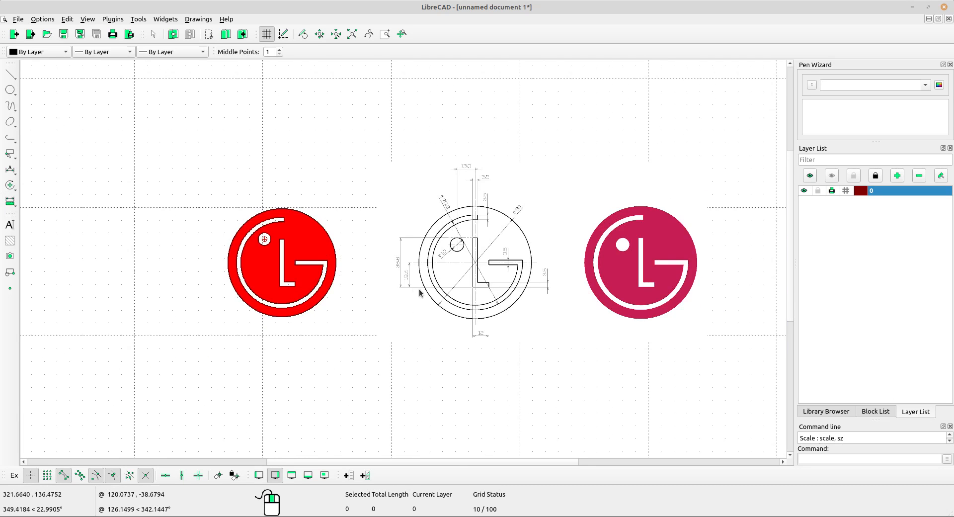
scroll(396, 294, "up", 2)
middle_click_drag(396, 294, 361, 296)
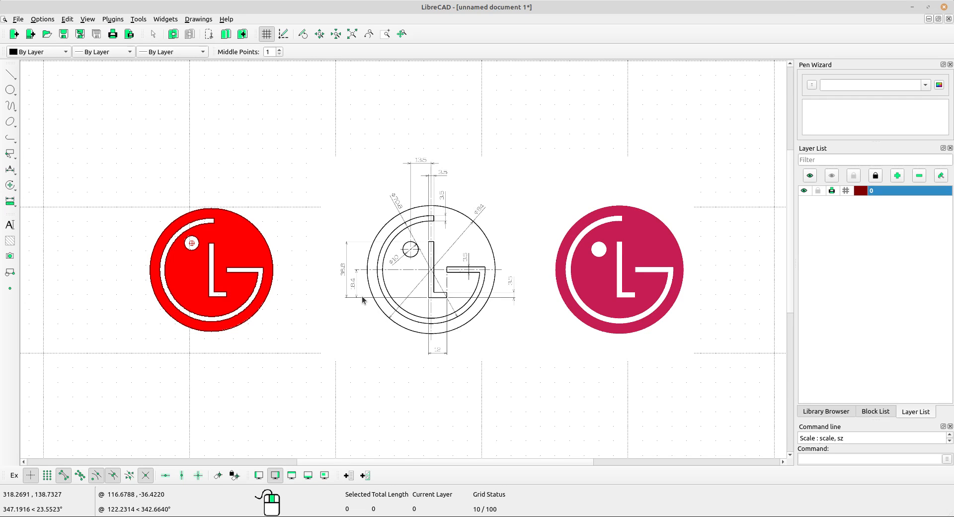
scroll(339, 278, "up", 2)
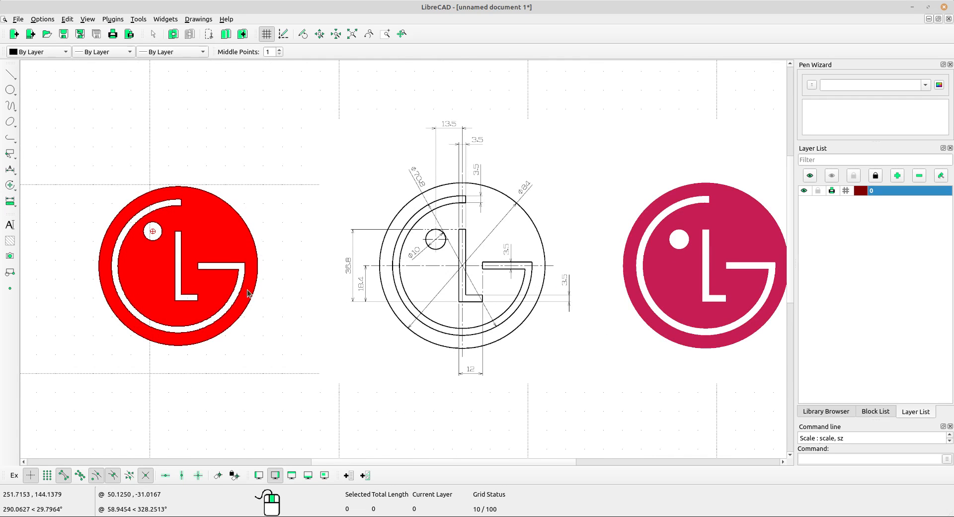
scroll(192, 212, "up", 5)
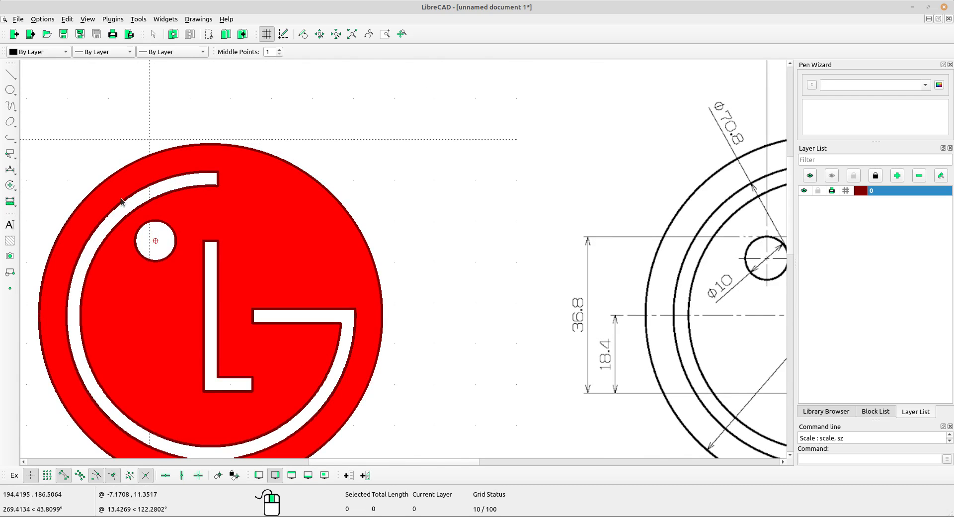
middle_click_drag(182, 390, 165, 326)
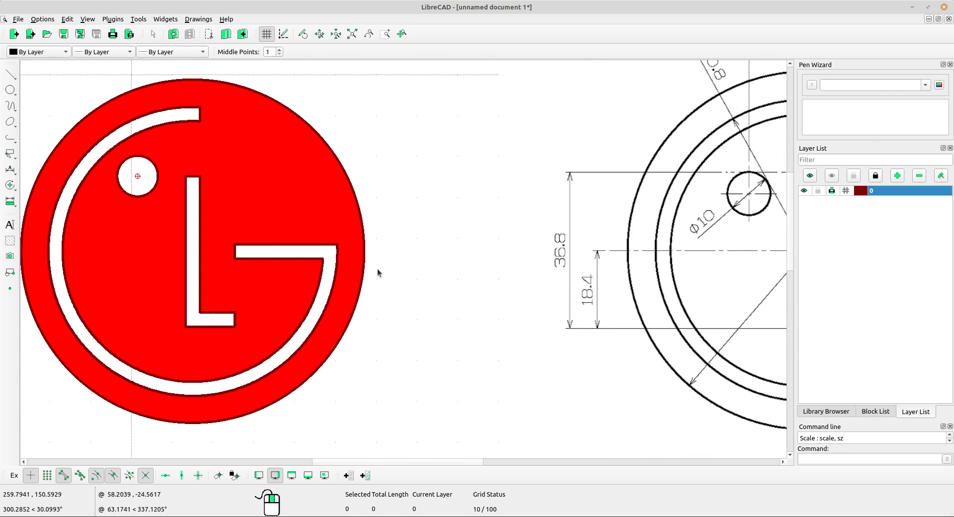
scroll(377, 268, "down", 2)
middle_click_drag(298, 238, 295, 252)
scroll(296, 253, "up", 2)
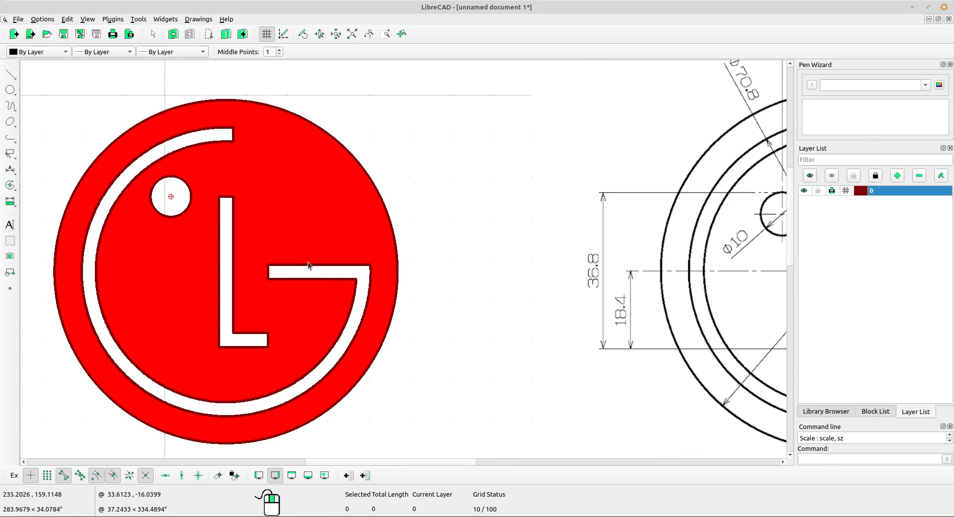
- Set the default pen colour of layer 0 to a custom white
left_click(883, 193)
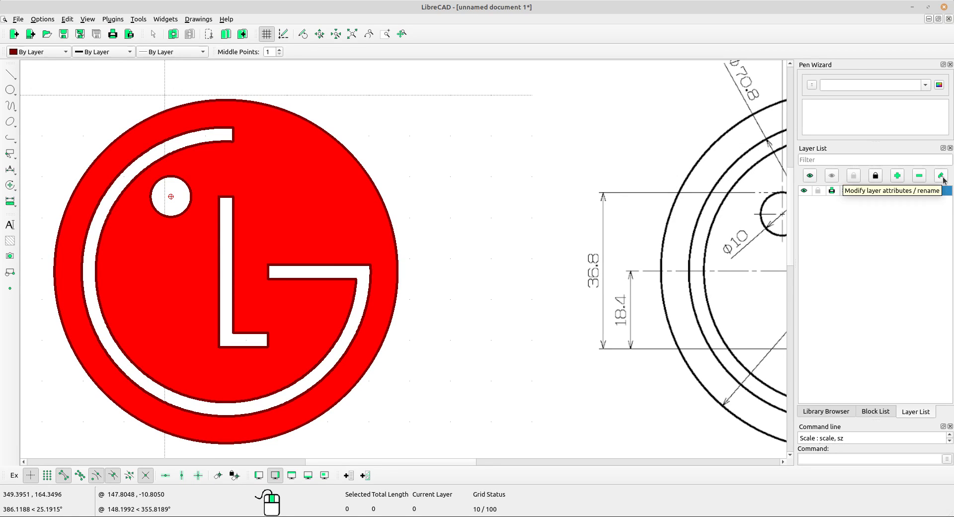
left_click(941, 177)
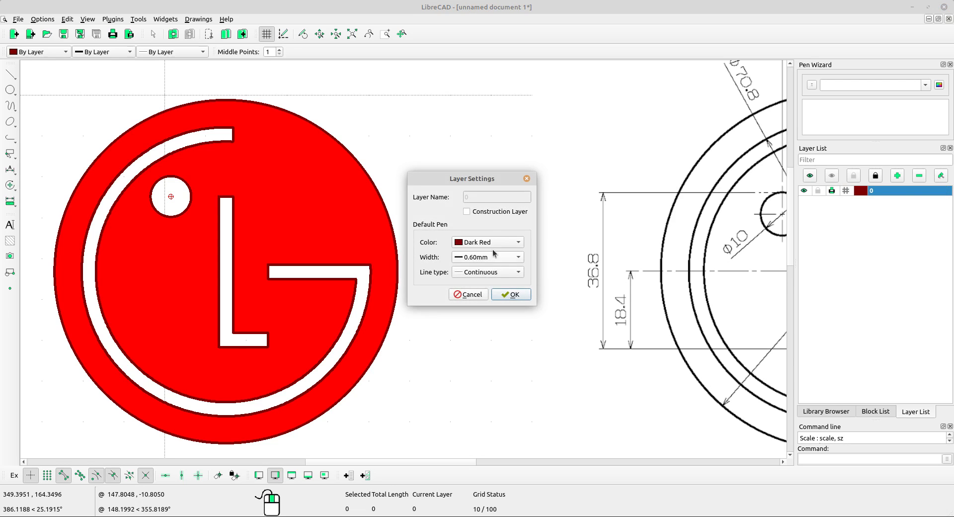
left_click(492, 242)
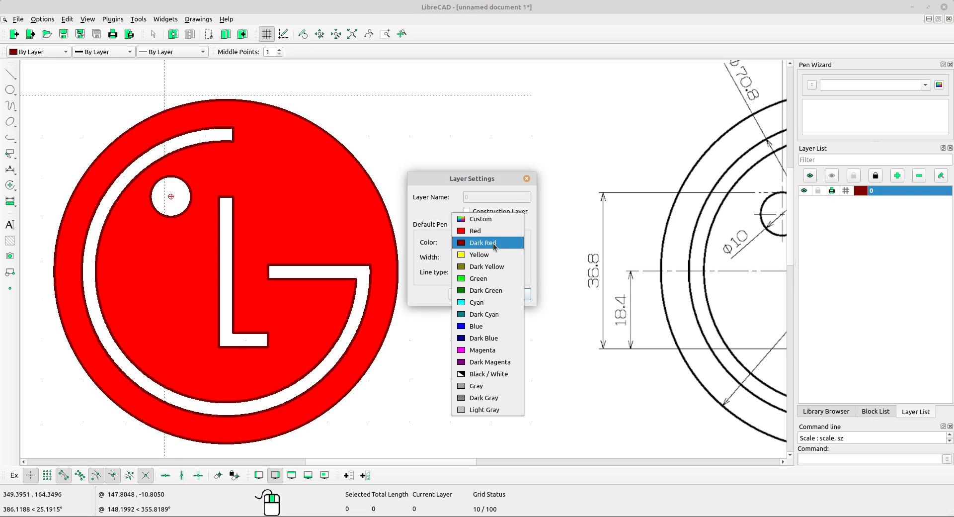
left_click(490, 373)
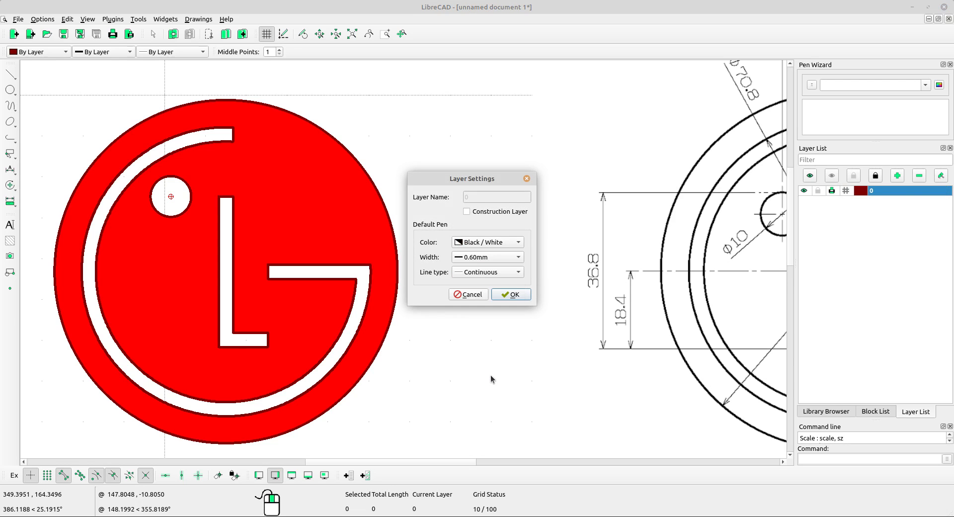
left_click(497, 243)
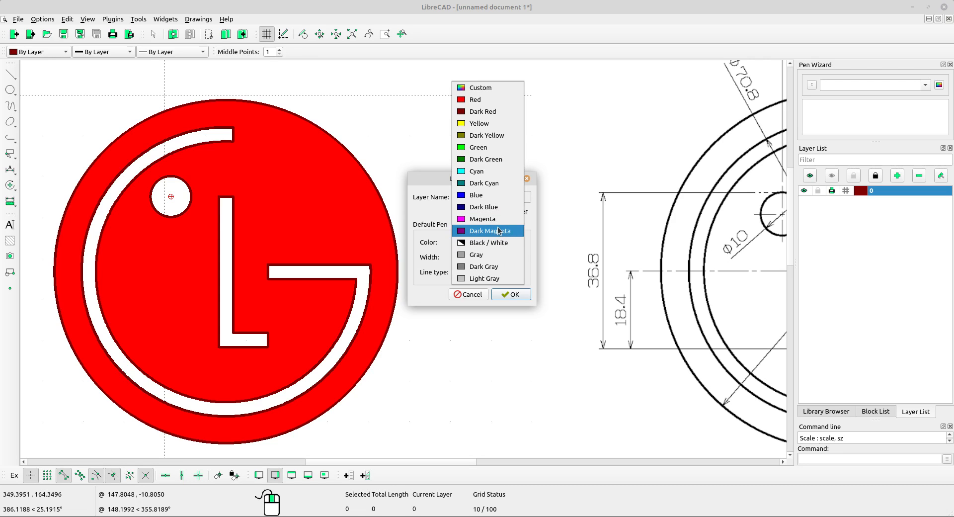
left_click(477, 90)
left_click(549, 190)
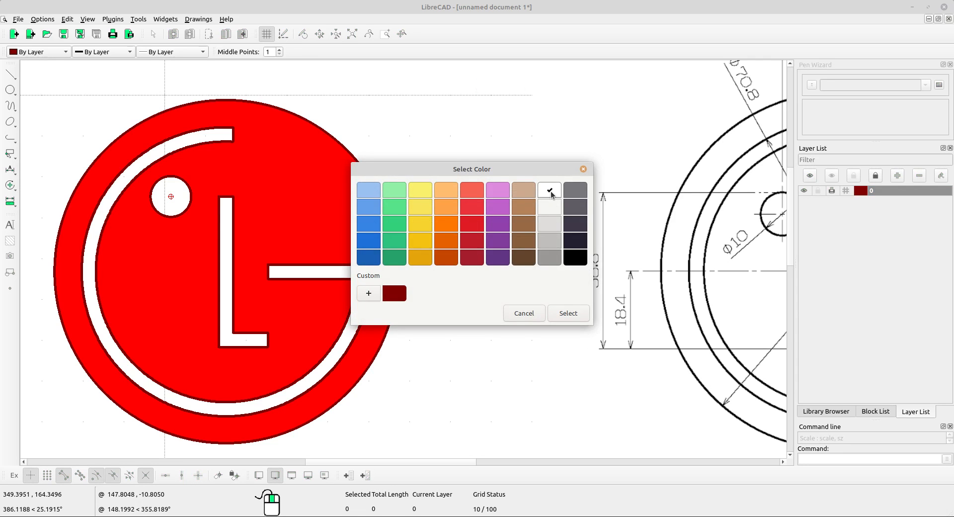
left_click(565, 312)
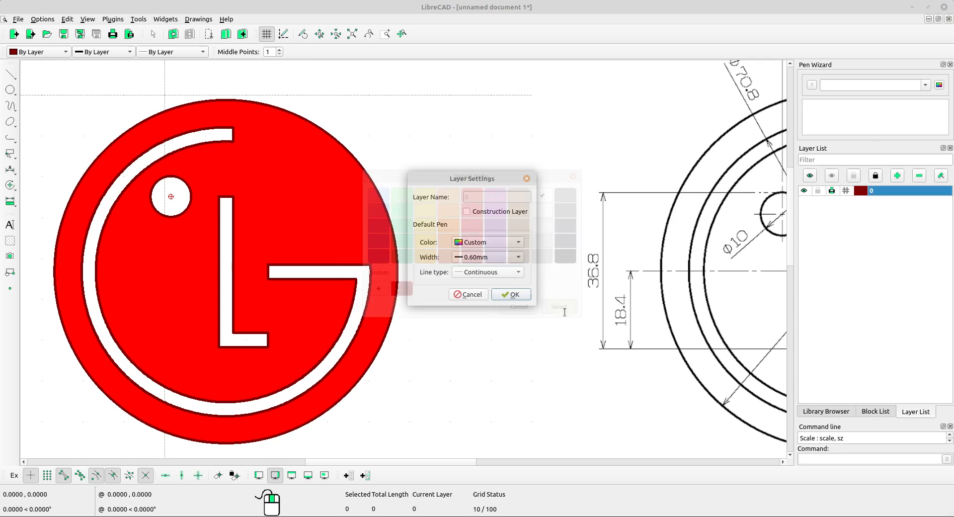
left_click(514, 295)
- Examine the finished logo's outlines and fill up close and compare it with both reference images
scroll(469, 263, "down", 5)
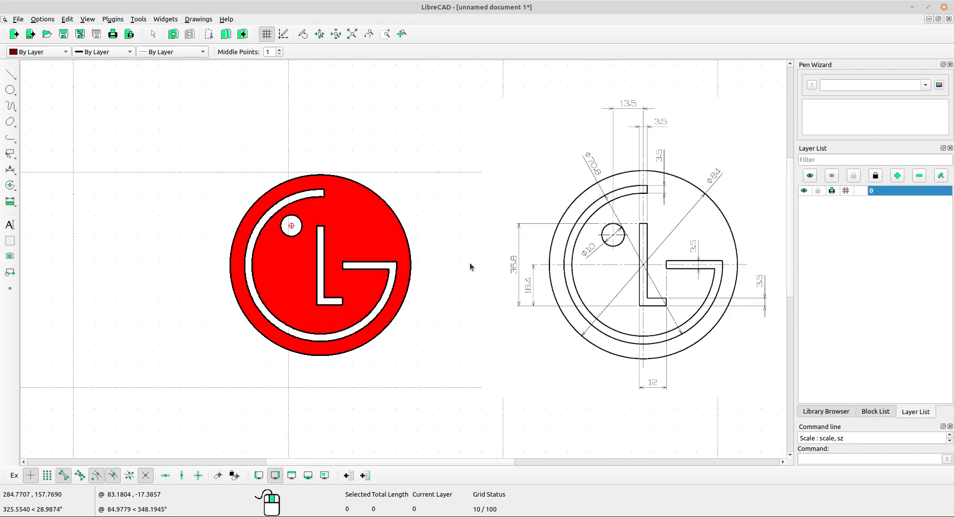
scroll(440, 272, "up", 2)
scroll(343, 259, "up", 3)
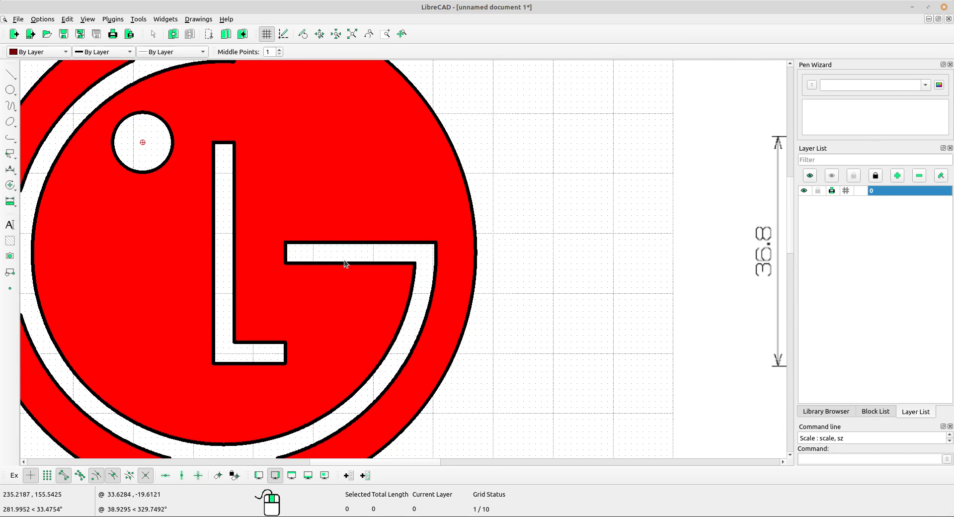
scroll(345, 263, "down", 1)
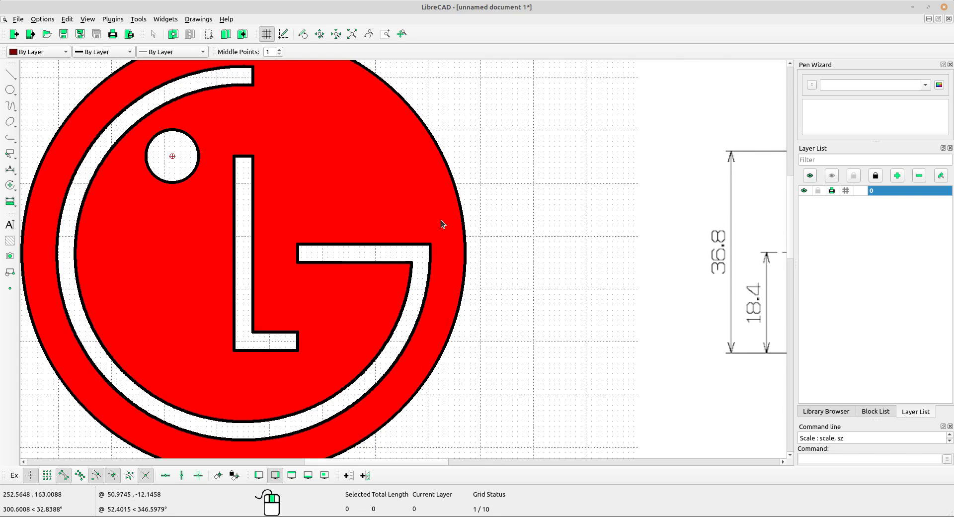
scroll(497, 258, "down", 3)
middle_click_drag(552, 289, 529, 292)
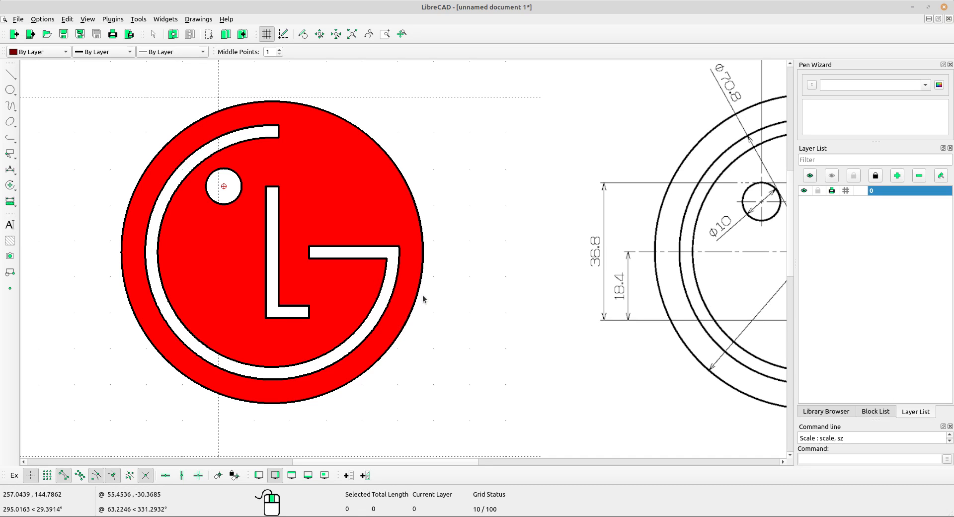
scroll(423, 299, "down", 3)
middle_click_drag(568, 347, 428, 317)
scroll(413, 320, "down", 4)
middle_click_drag(512, 341, 409, 337)
scroll(318, 286, "up", 2)
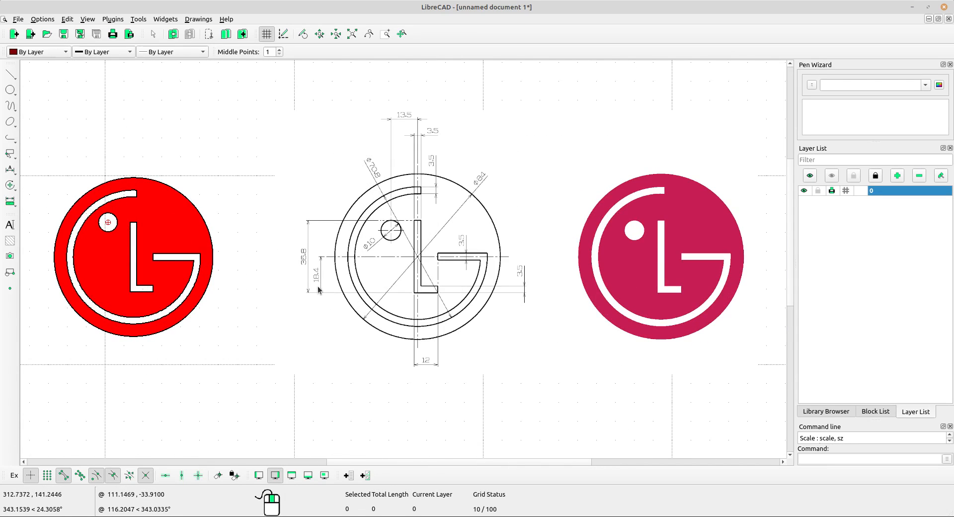